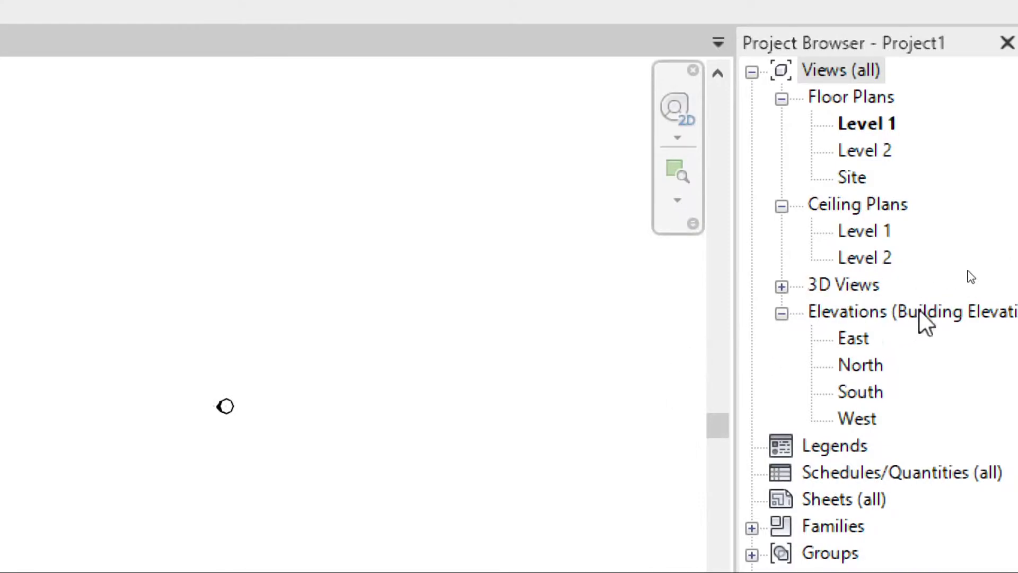
- Open Project1's East elevation and cancel the save reminder without saving
{"action": "double_click", "coordinate": [852, 338]}
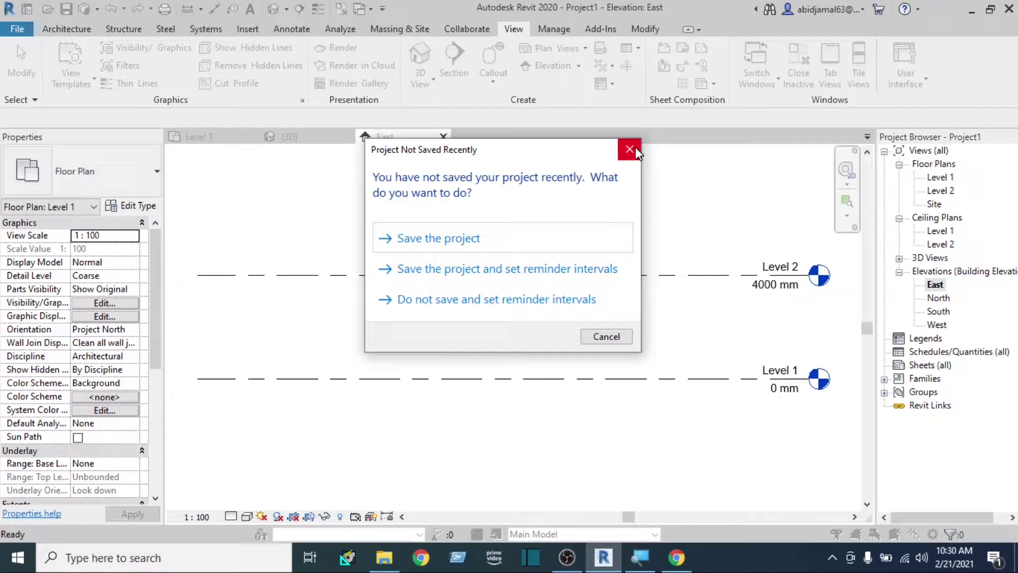
{"action": "left_click", "coordinate": [611, 339]}
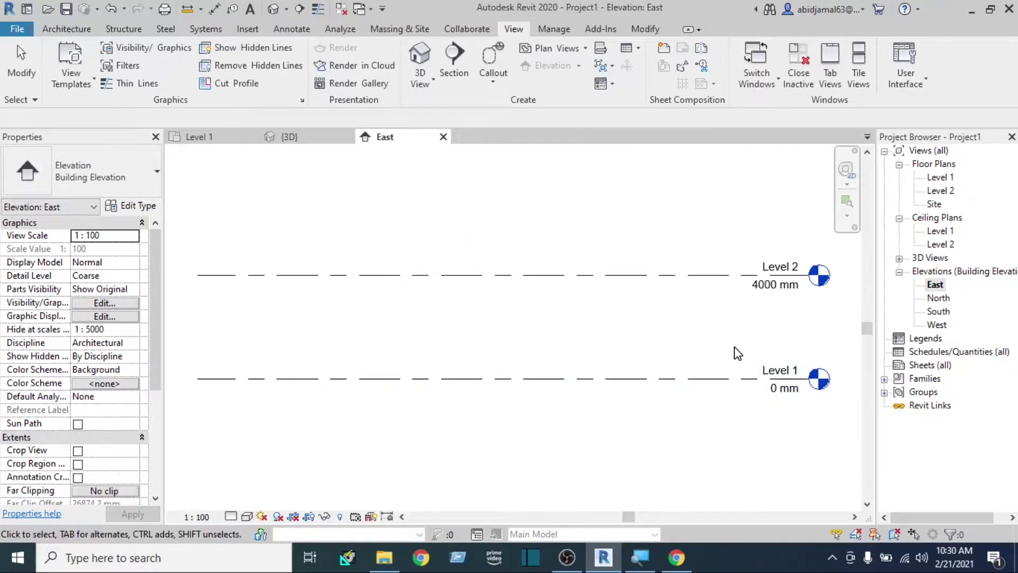
{"action": "middle_click_drag", "start_coordinate": [734, 353], "coordinate": [636, 346]}
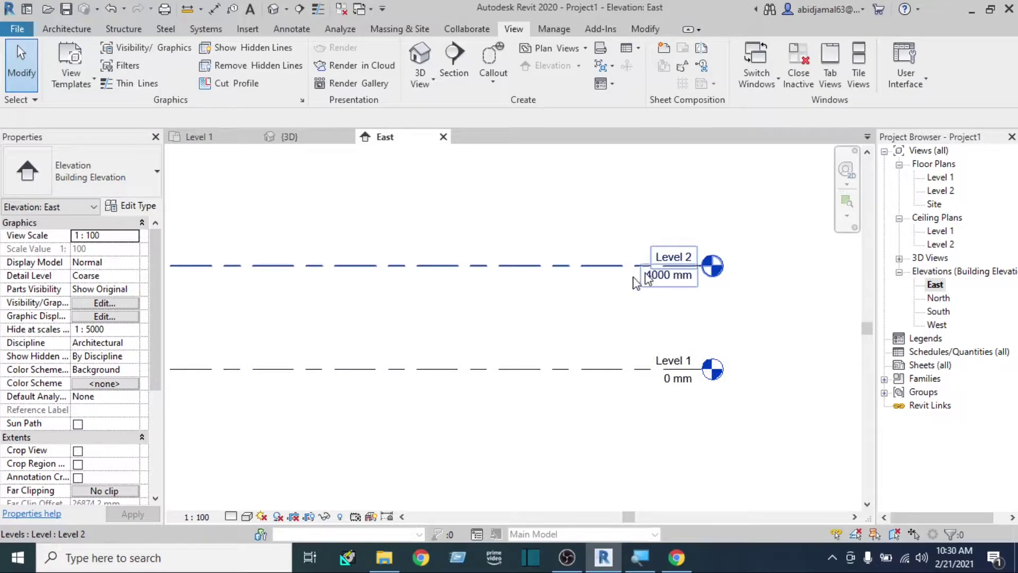
{"action": "middle_click_drag", "start_coordinate": [580, 308], "coordinate": [631, 326]}
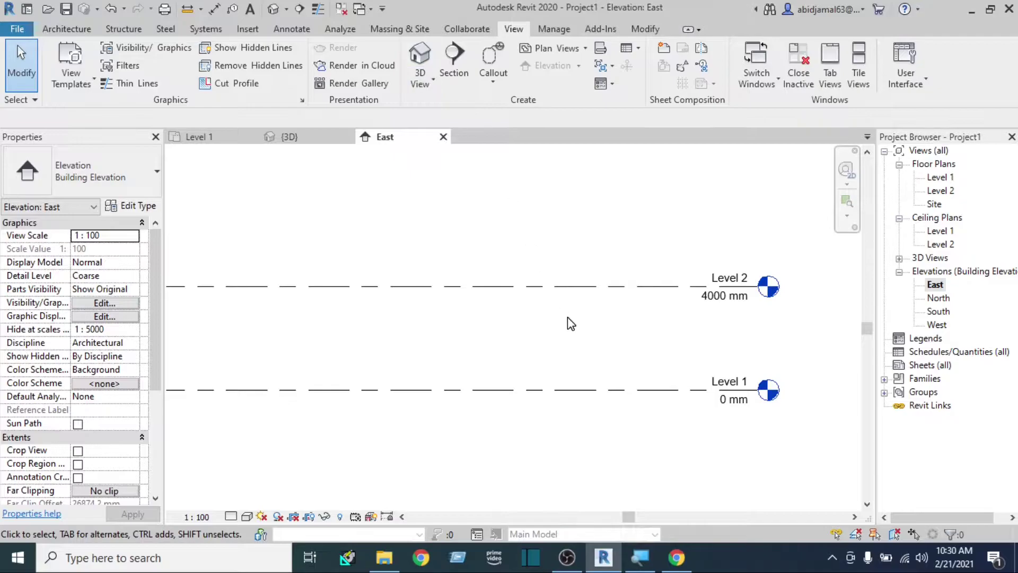
{"action": "middle_click_drag", "start_coordinate": [788, 413], "coordinate": [729, 374]}
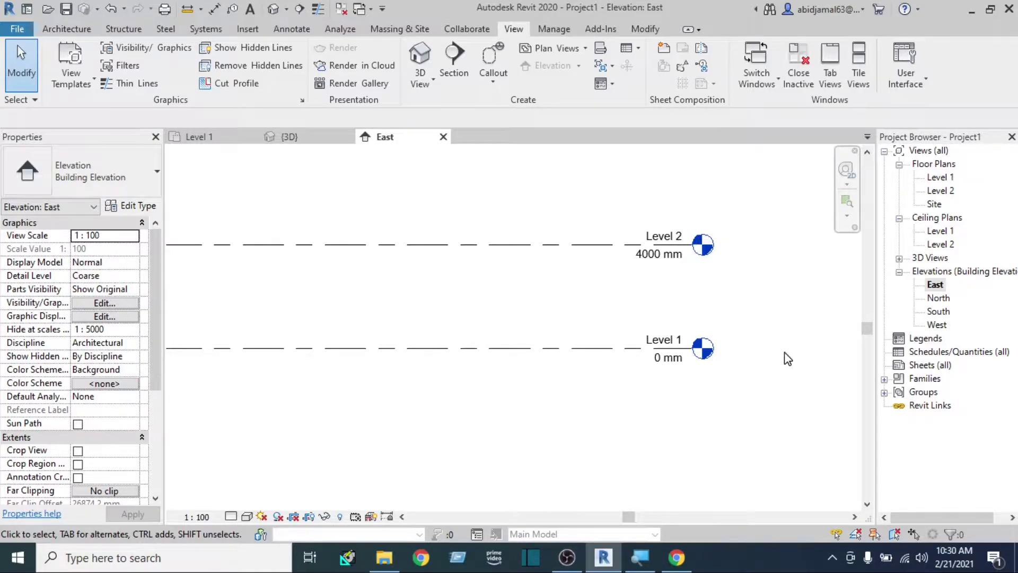
{"action": "middle_click_drag", "start_coordinate": [789, 359], "coordinate": [779, 391]}
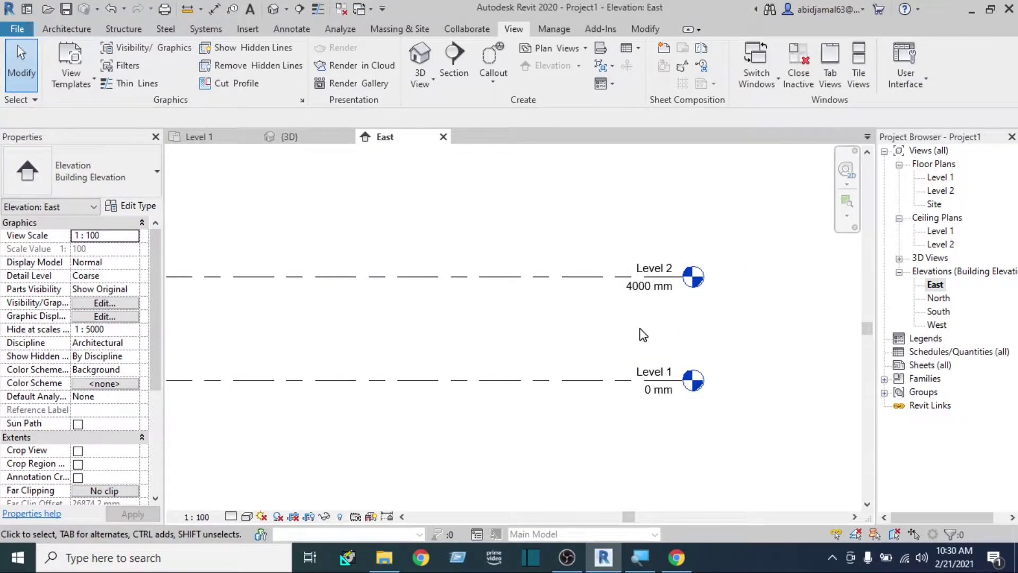
{"action": "scroll", "coordinate": [641, 331], "scroll_direction": "up", "scroll_amount": 1}
{"action": "scroll", "coordinate": [642, 333], "scroll_direction": "up", "scroll_amount": 1}
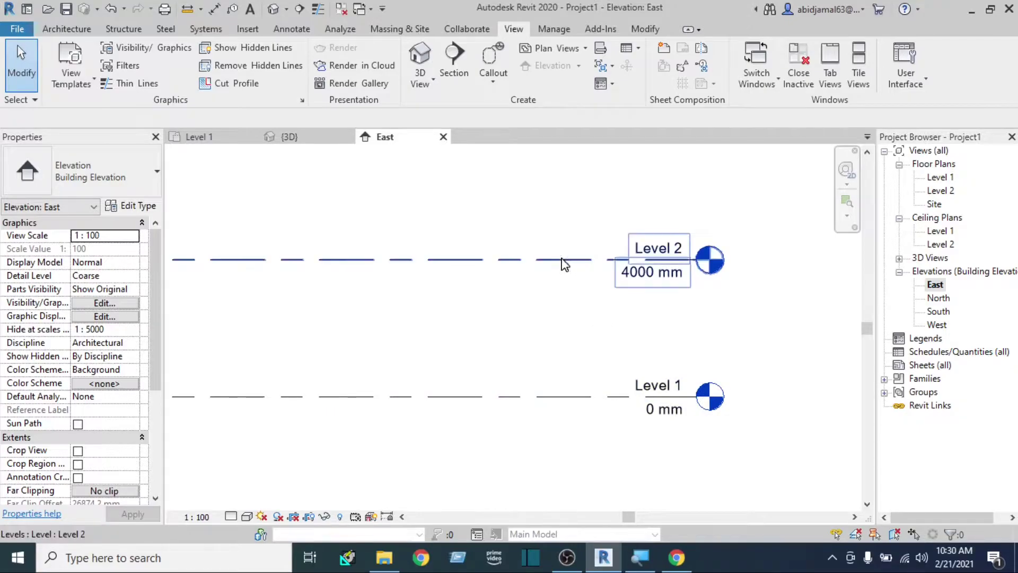
{"action": "scroll", "coordinate": [610, 318], "scroll_direction": "down", "scroll_amount": 2}
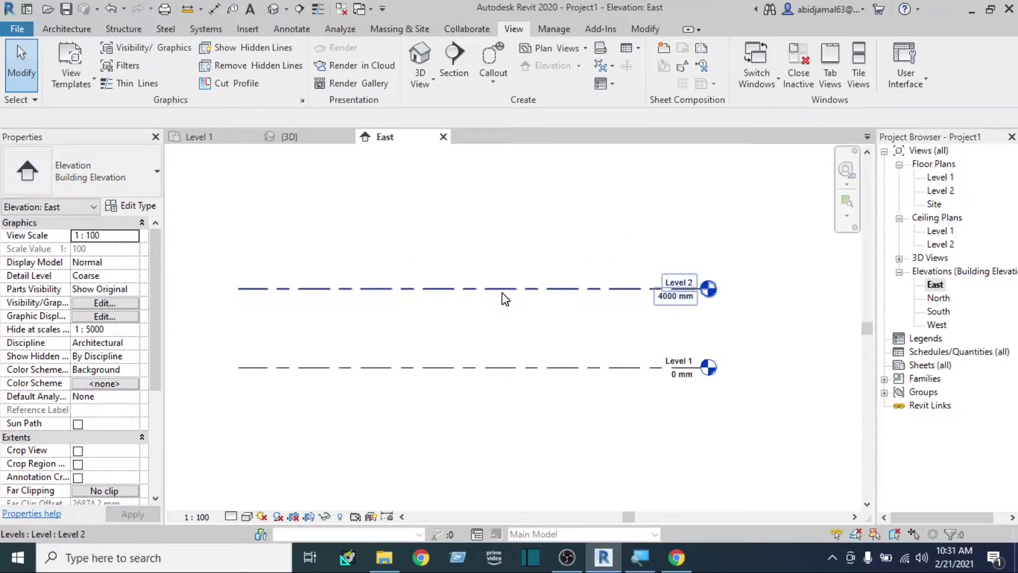
- Change Level 2's temporary dimension to 3000 mm above Level 1, then deselect it
{"action": "left_click", "coordinate": [502, 289]}
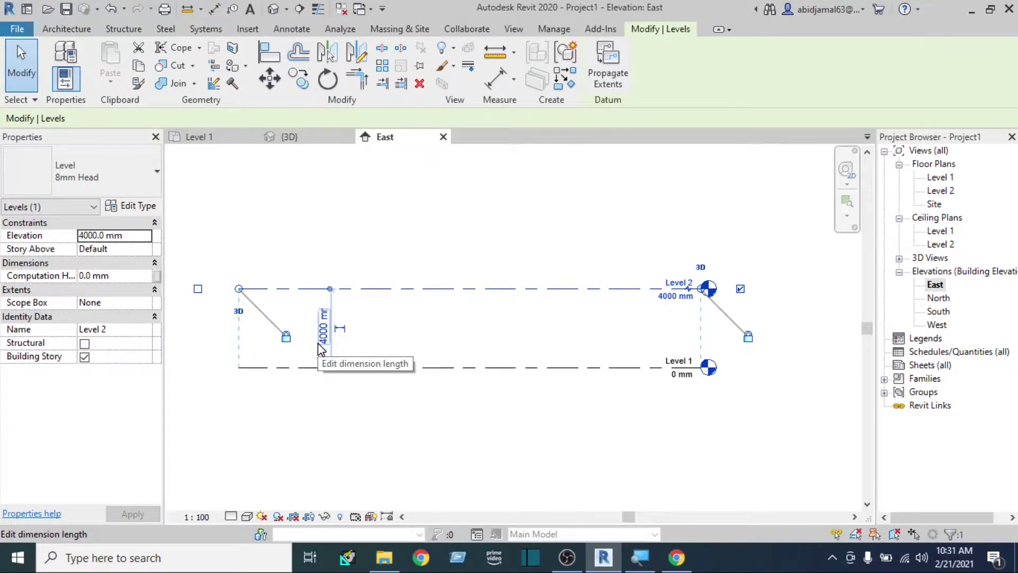
{"action": "scroll", "coordinate": [320, 345], "scroll_direction": "up", "scroll_amount": 1}
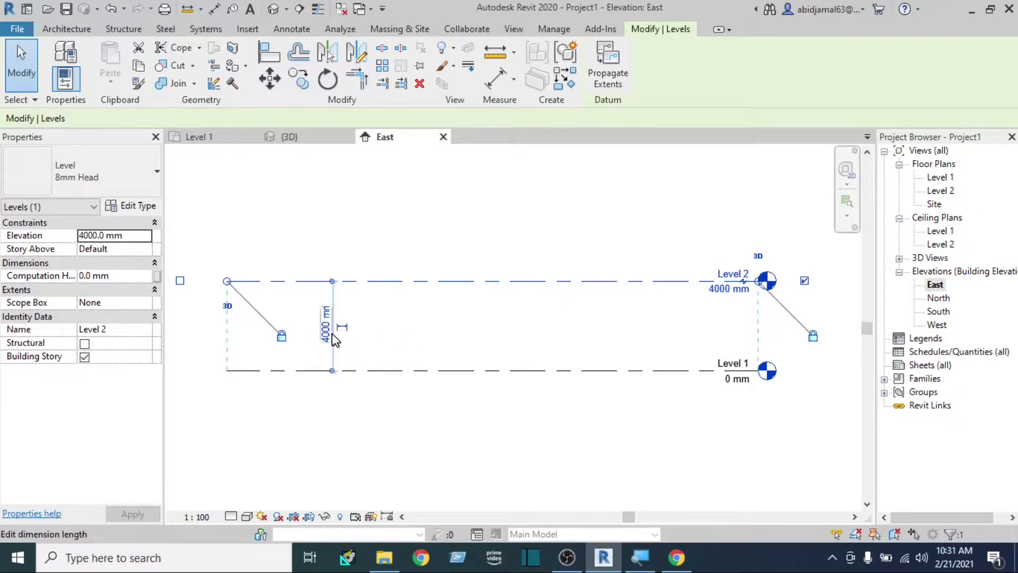
{"action": "left_click", "coordinate": [326, 329]}
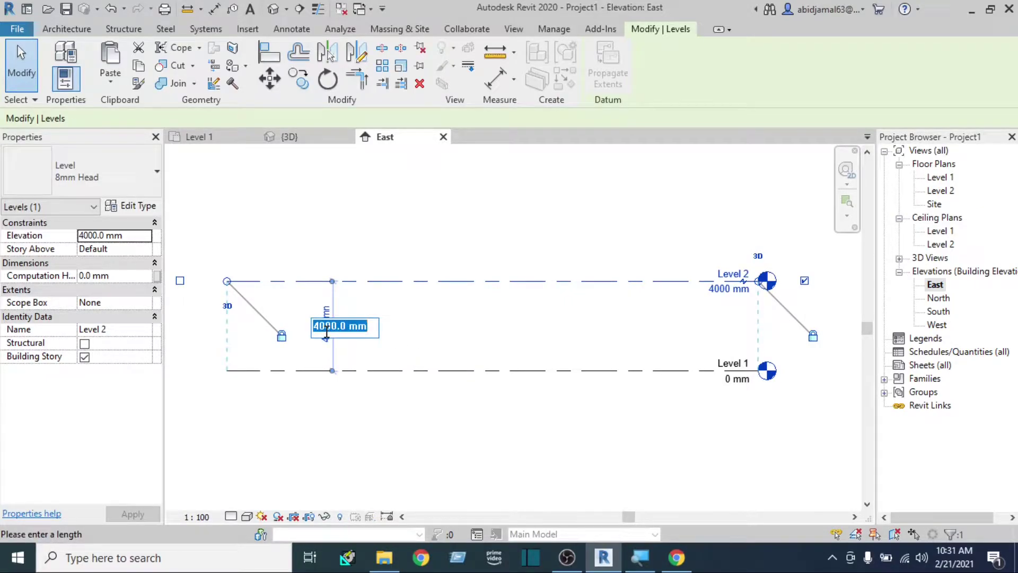
{"action": "type", "text": "3000"}
{"action": "key", "text": "Return"}
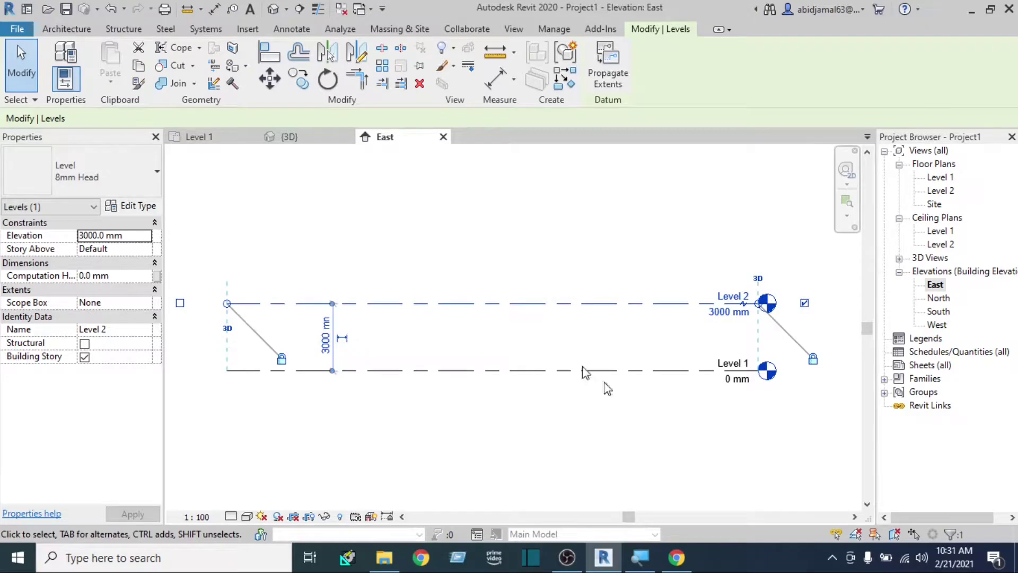
{"action": "left_click", "coordinate": [431, 332]}
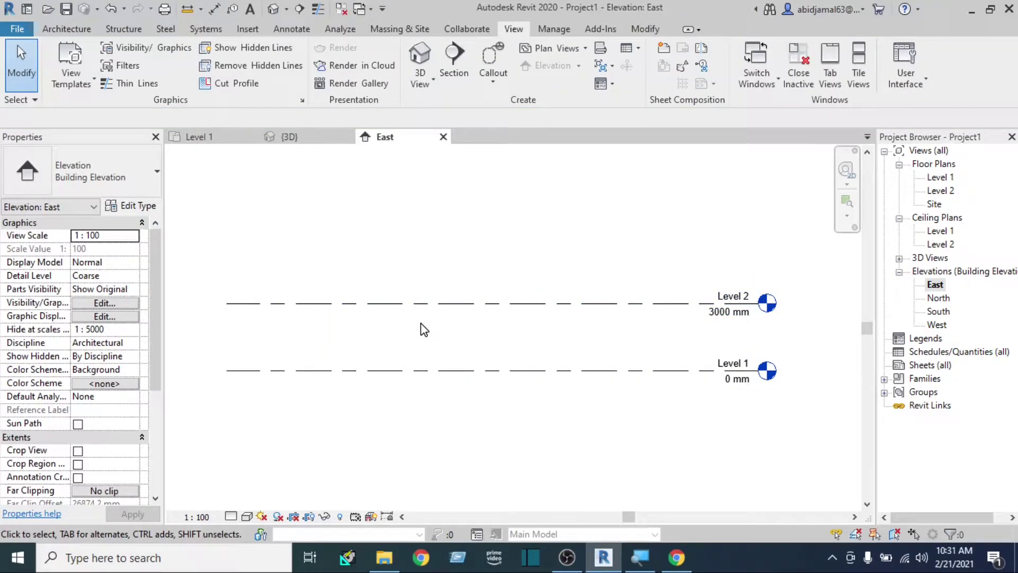
- Measure Level 1 to Level 2 with a DI aligned dimension, then delete it
{"action": "key", "text": "d"}
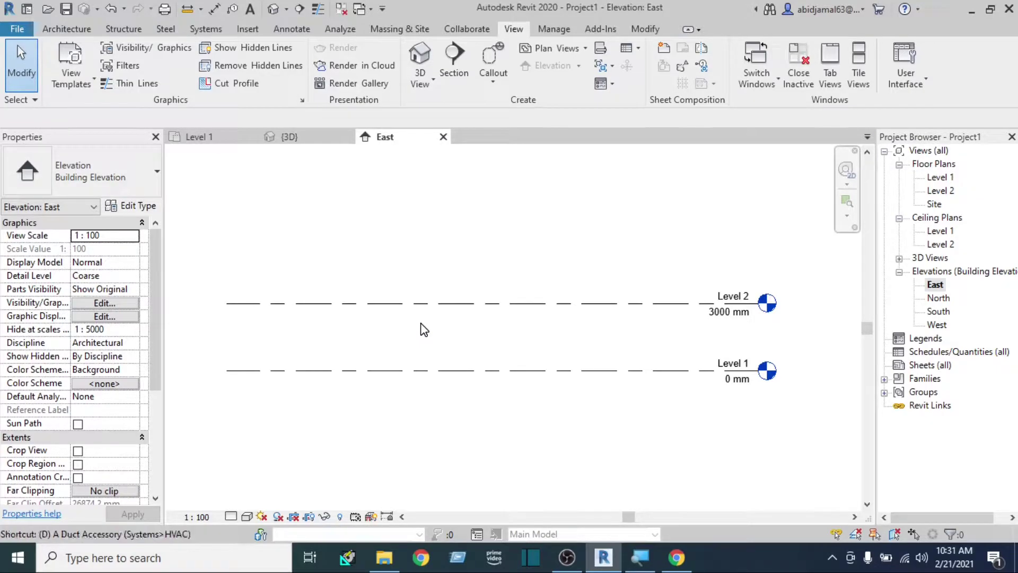
{"action": "key", "text": "i"}
{"action": "left_click", "coordinate": [385, 371]}
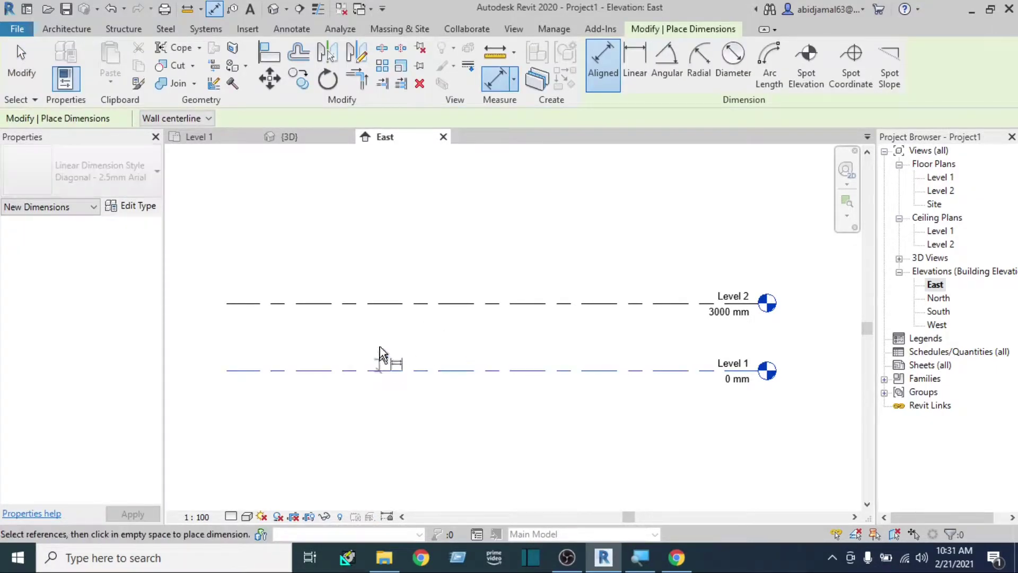
{"action": "left_click", "coordinate": [381, 304]}
{"action": "left_click", "coordinate": [405, 321]}
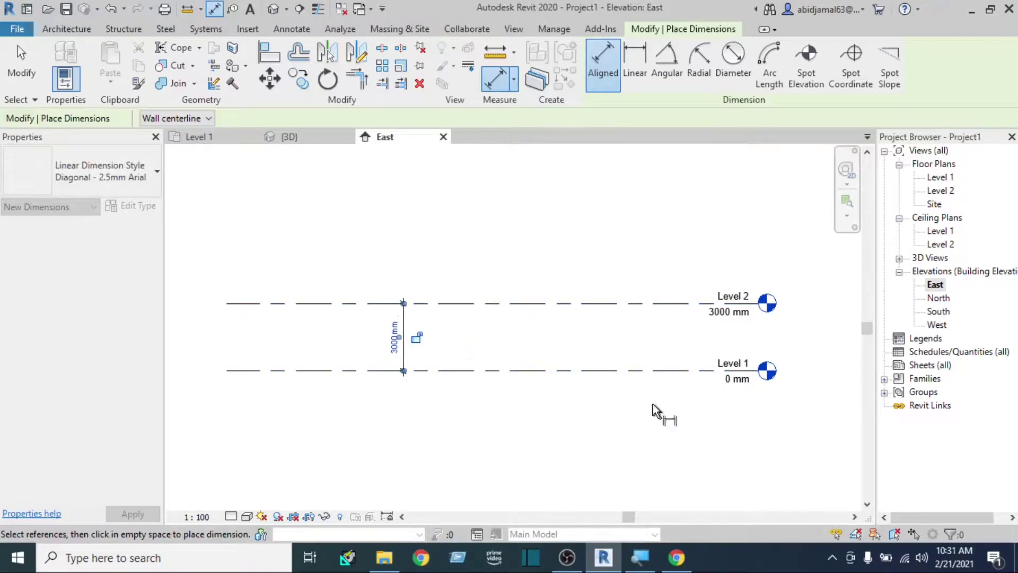
{"action": "key", "text": "Escape"}
{"action": "key", "text": "Escape"}
{"action": "left_click", "coordinate": [399, 332]}
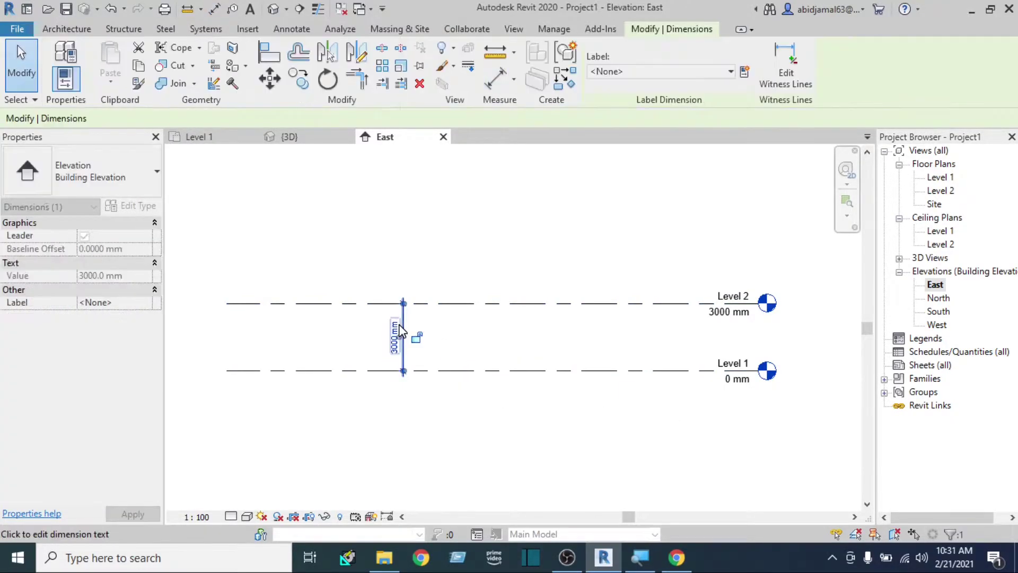
{"action": "key", "text": "Delete"}
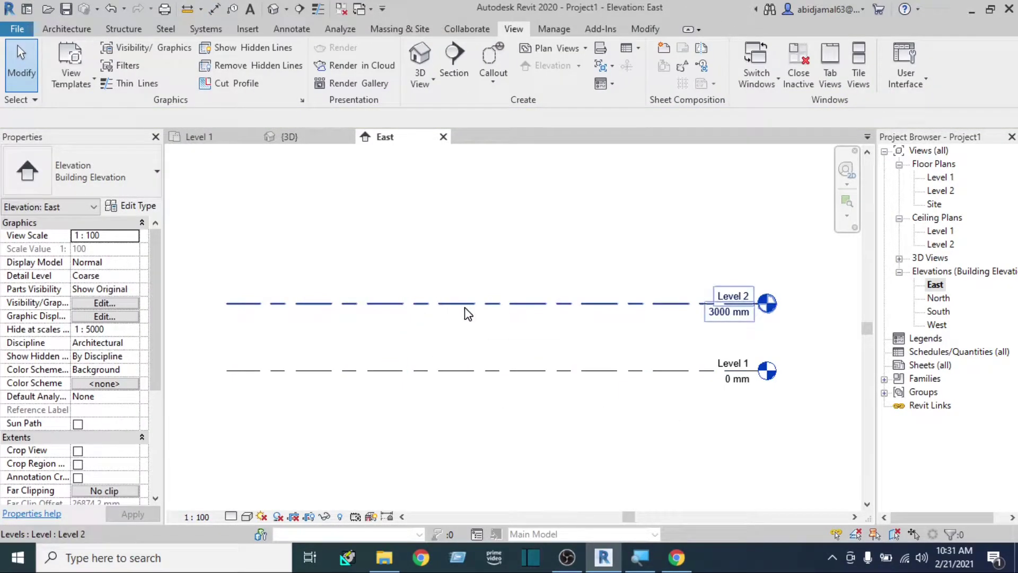
- Set Level 2's temporary dimension back to 4000 mm above Level 1
{"action": "left_click", "coordinate": [464, 307]}
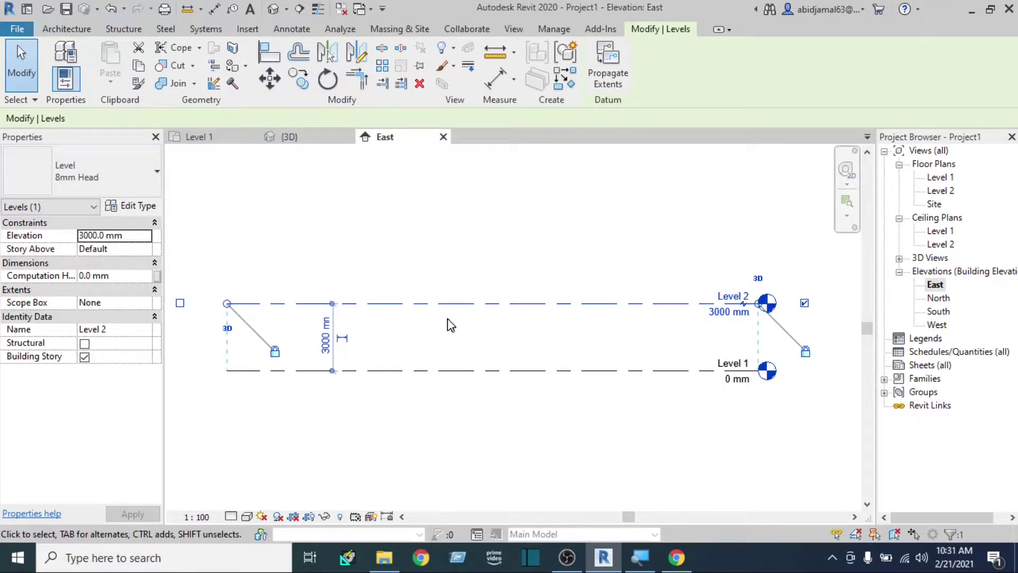
{"action": "left_click", "coordinate": [326, 335]}
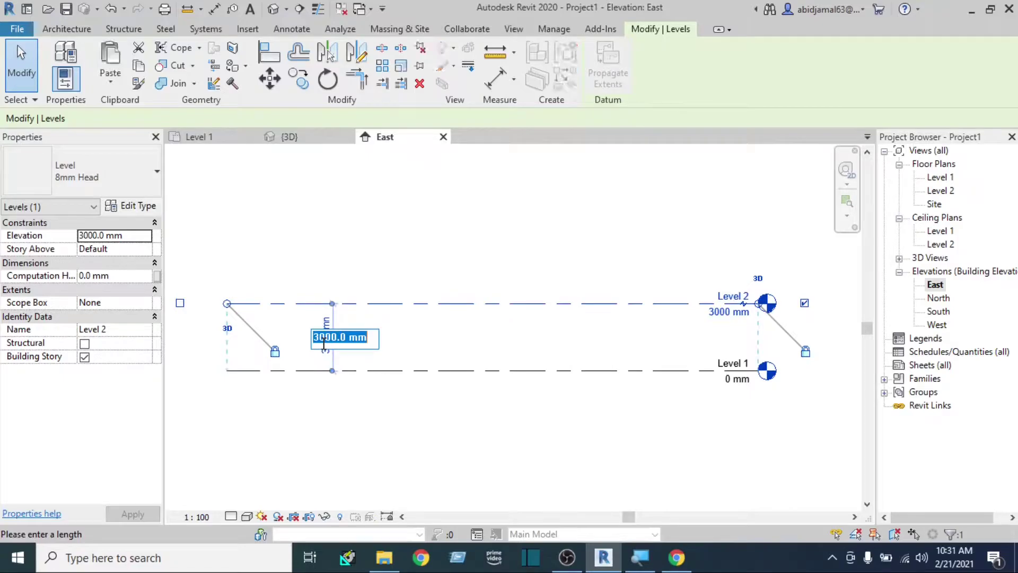
{"action": "type", "text": "4000"}
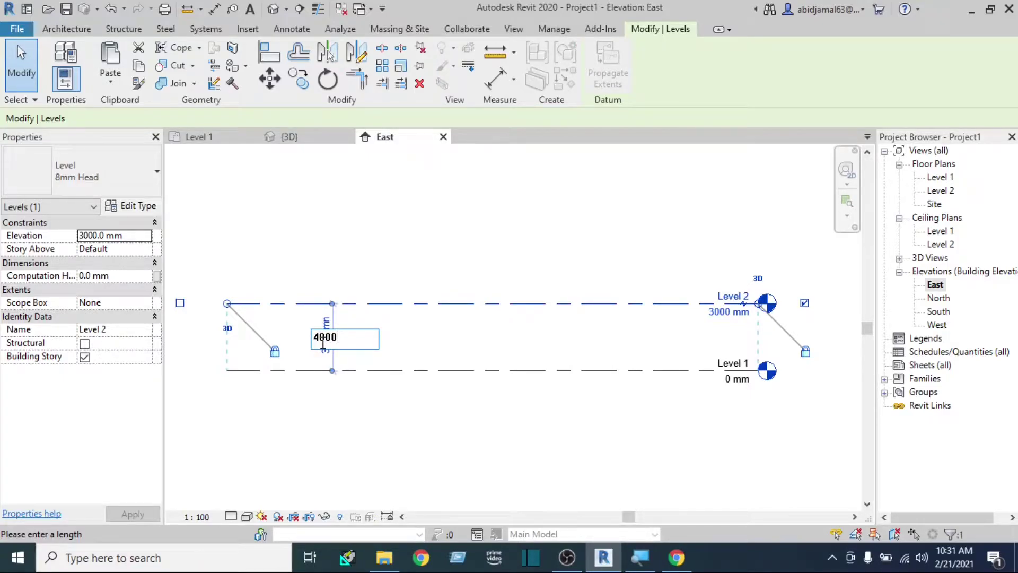
{"action": "key", "text": "Return"}
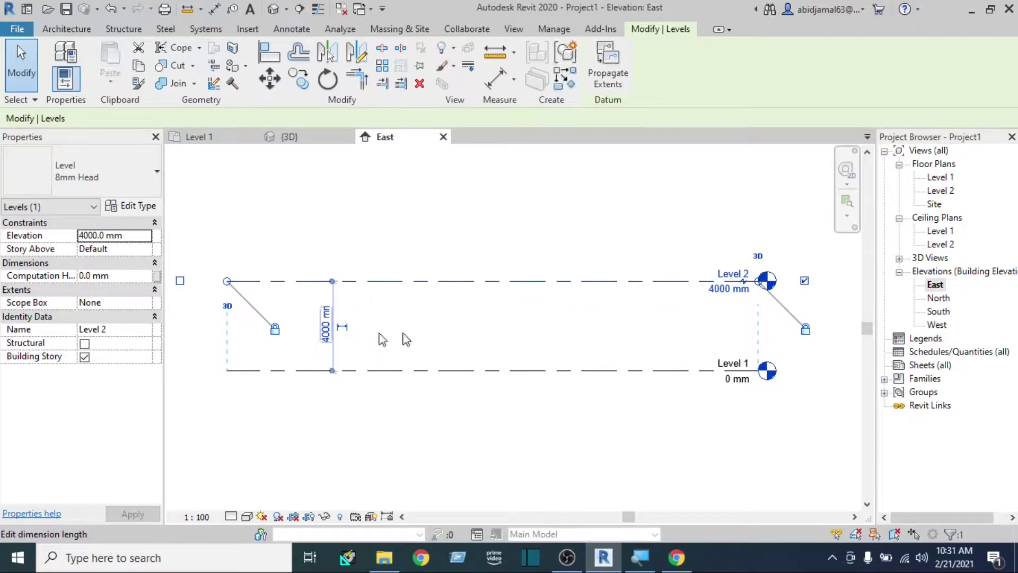
{"action": "left_click", "coordinate": [461, 212]}
{"action": "scroll", "coordinate": [475, 295], "scroll_direction": "down", "scroll_amount": 2}
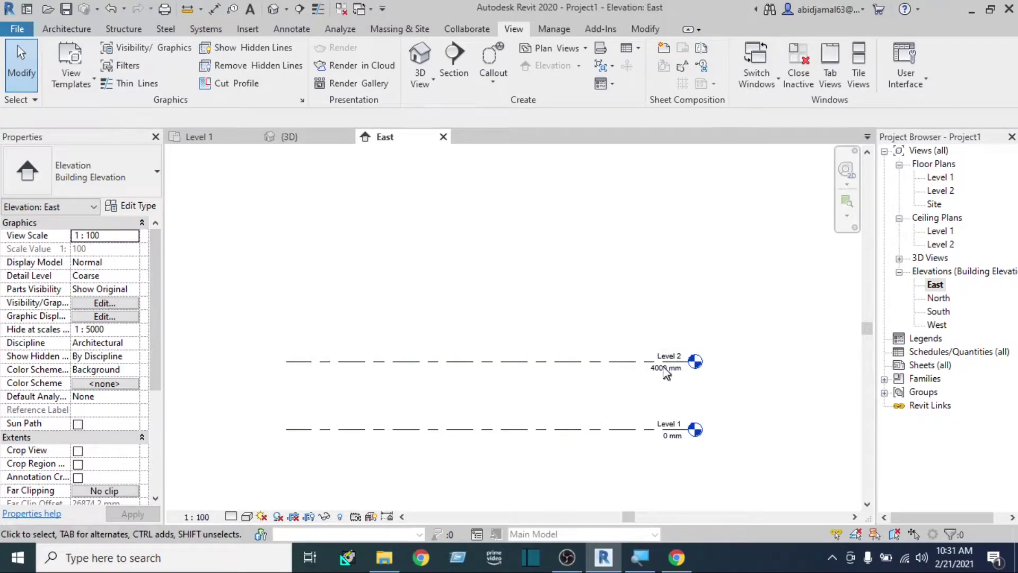
- Reframe the elevation with room above Level 2 and bring up the Architecture tools
{"action": "middle_click_drag", "start_coordinate": [666, 423], "coordinate": [648, 366]}
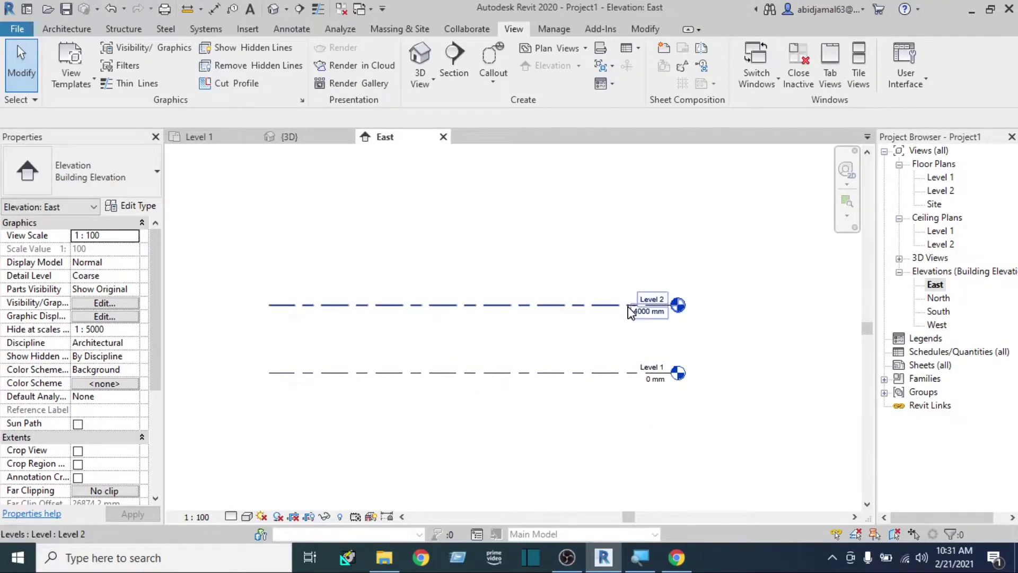
{"action": "scroll", "coordinate": [631, 339], "scroll_direction": "up", "scroll_amount": 1}
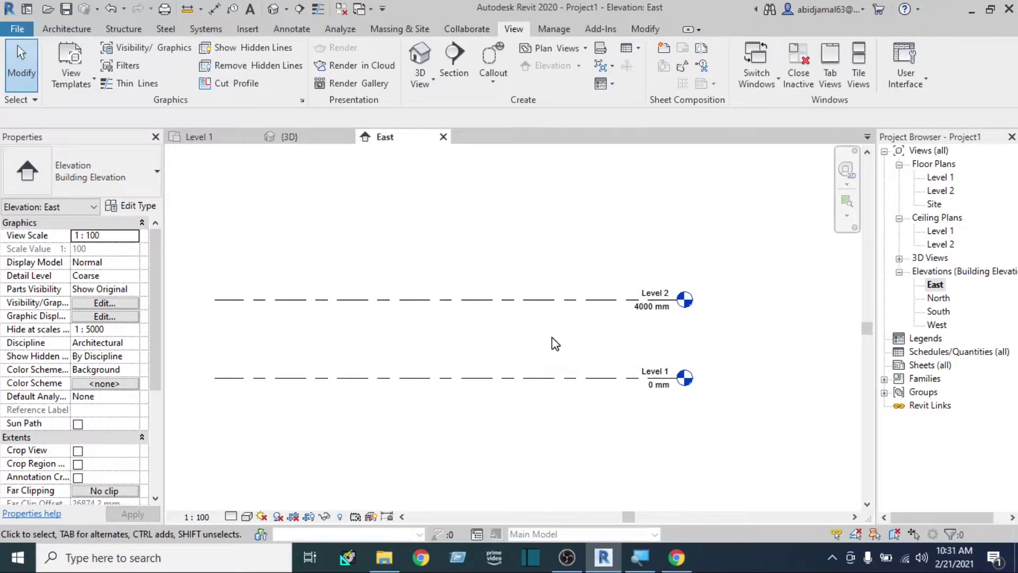
{"action": "middle_click_drag", "start_coordinate": [555, 344], "coordinate": [565, 409]}
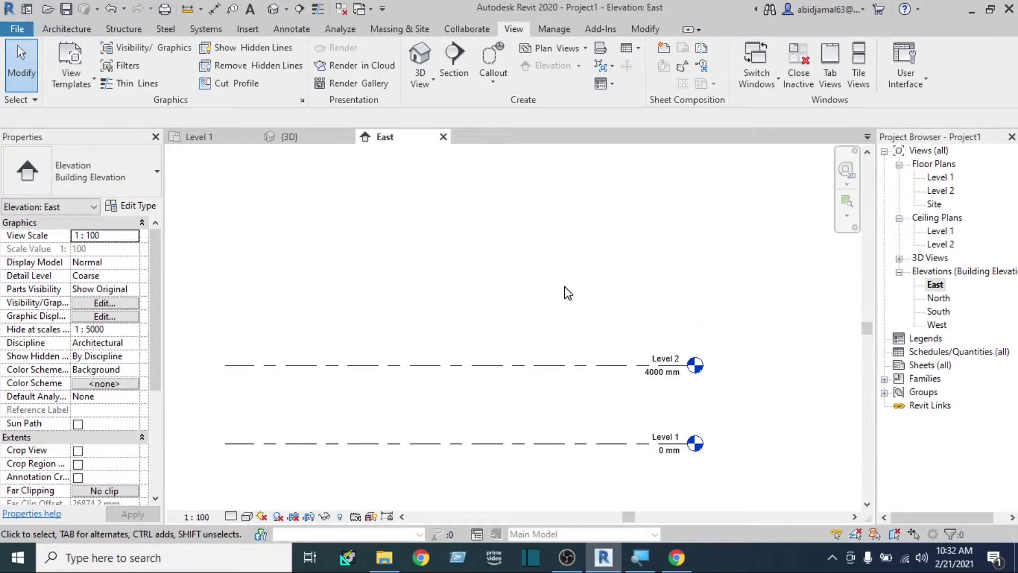
{"action": "scroll", "coordinate": [596, 250], "scroll_direction": "down", "scroll_amount": 2}
{"action": "mouse_move", "coordinate": [596, 250]}
{"action": "middle_mouse_down"}
{"action": "mouse_move", "coordinate": [591, 364]}
{"action": "mouse_move", "coordinate": [573, 322]}
{"action": "middle_mouse_up"}
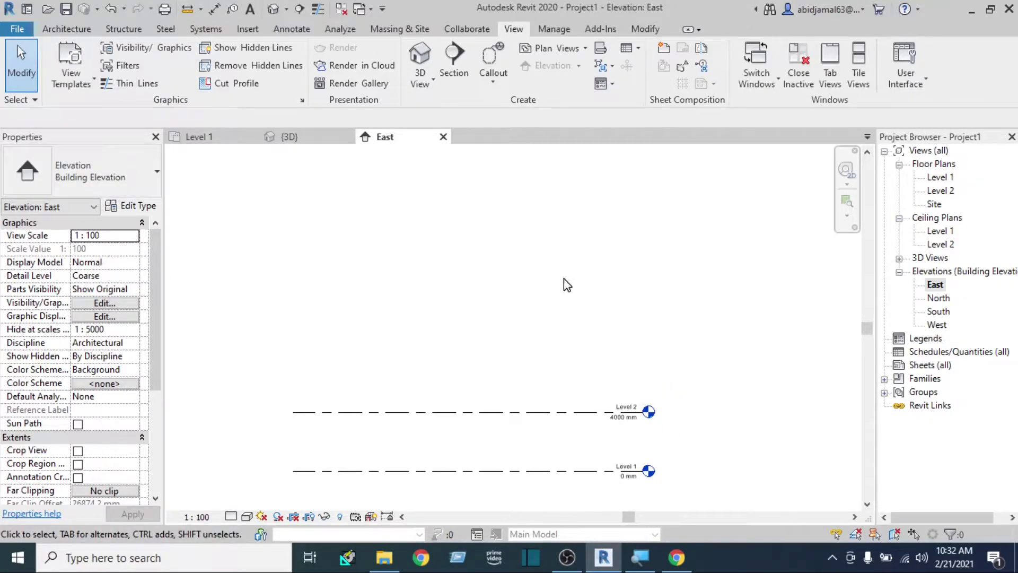
{"action": "left_click", "coordinate": [73, 30]}
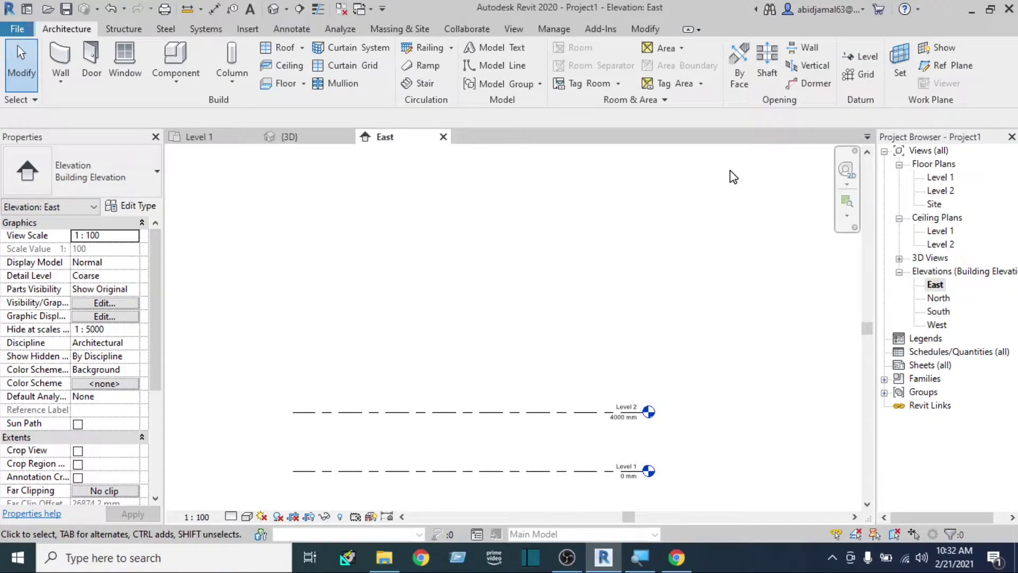
- Start the Level tool, cancel and restart it, leaving Place Level active
{"action": "left_click", "coordinate": [857, 59]}
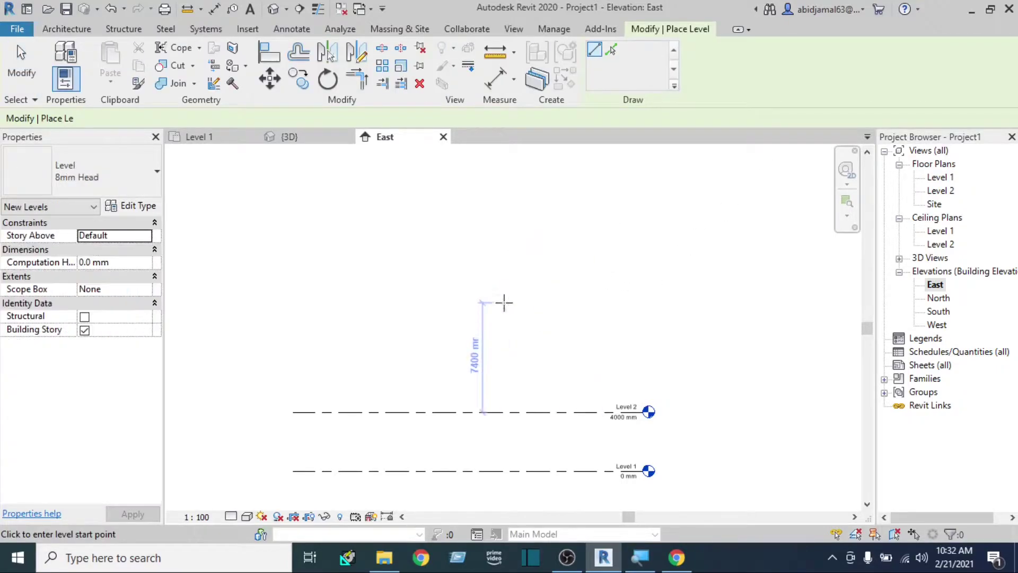
{"action": "key", "text": "Escape"}
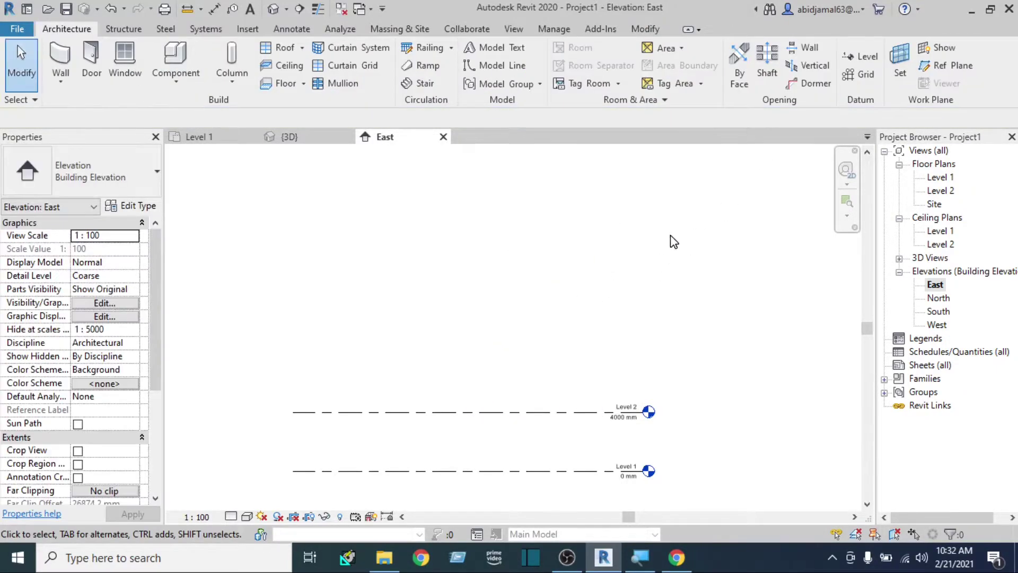
{"action": "key", "text": "l"}
{"action": "key", "text": "l"}
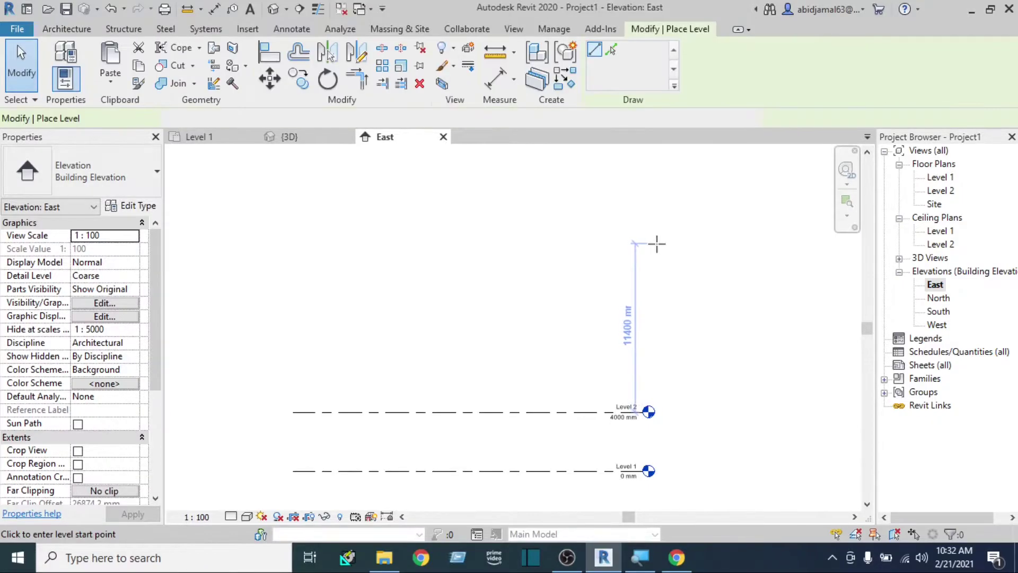
{"action": "key", "text": "Escape"}
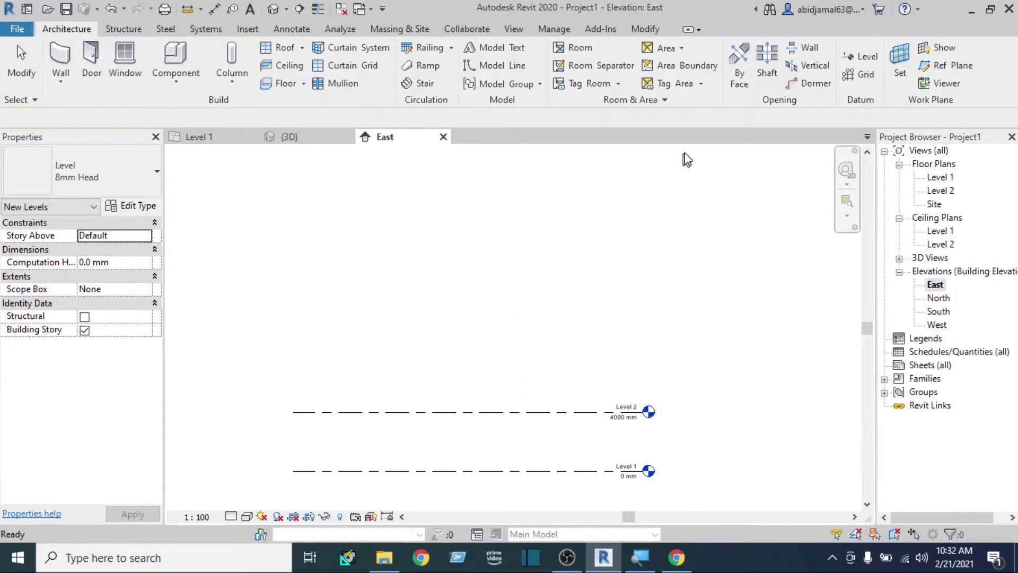
{"action": "left_click", "coordinate": [863, 55]}
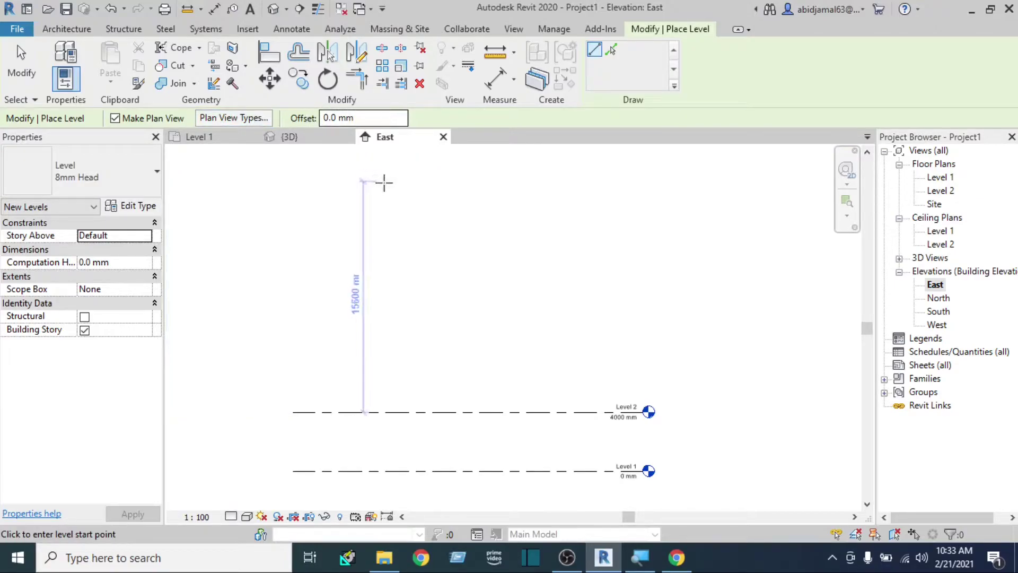
- Start Level 3 at 8000 mm, 4000 mm above Level 2's left end
{"action": "mouse_move", "coordinate": [346, 357]}
{"action": "middle_mouse_down"}
{"action": "mouse_move", "coordinate": [337, 272]}
{"action": "mouse_move", "coordinate": [320, 257]}
{"action": "middle_mouse_up"}
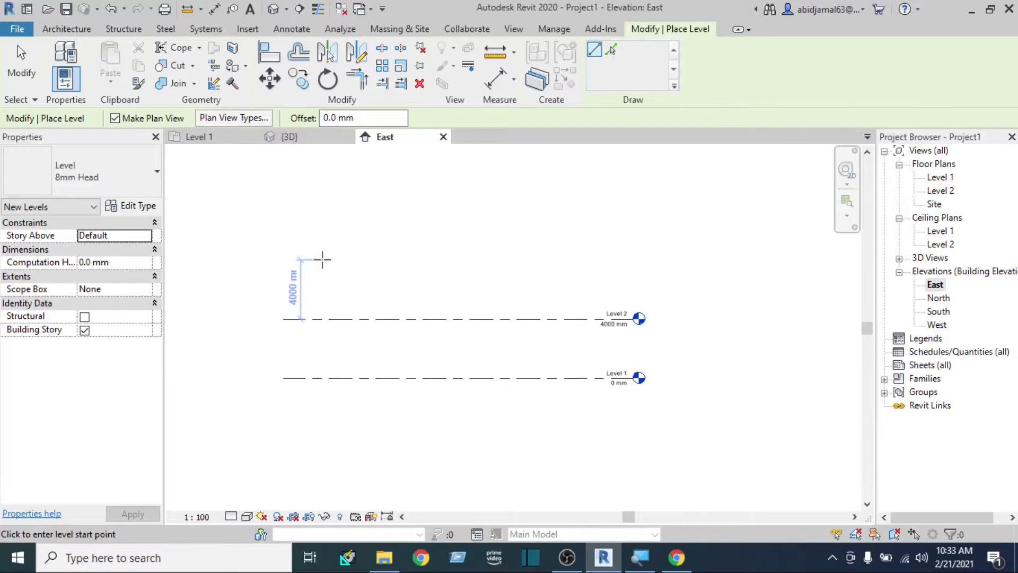
{"action": "middle_click_drag", "start_coordinate": [393, 274], "coordinate": [400, 297]}
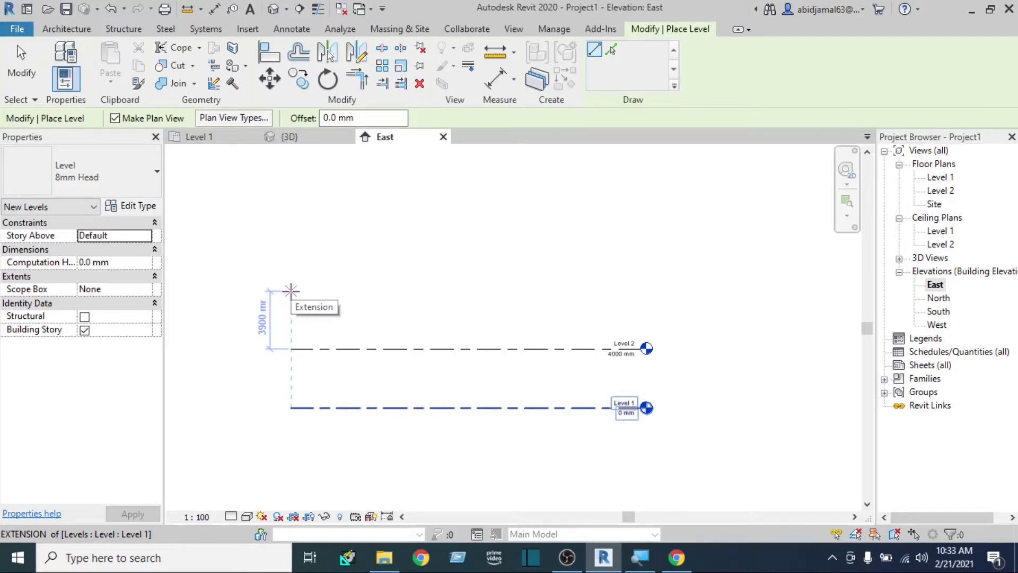
{"action": "scroll", "coordinate": [295, 353], "scroll_direction": "up", "scroll_amount": 2}
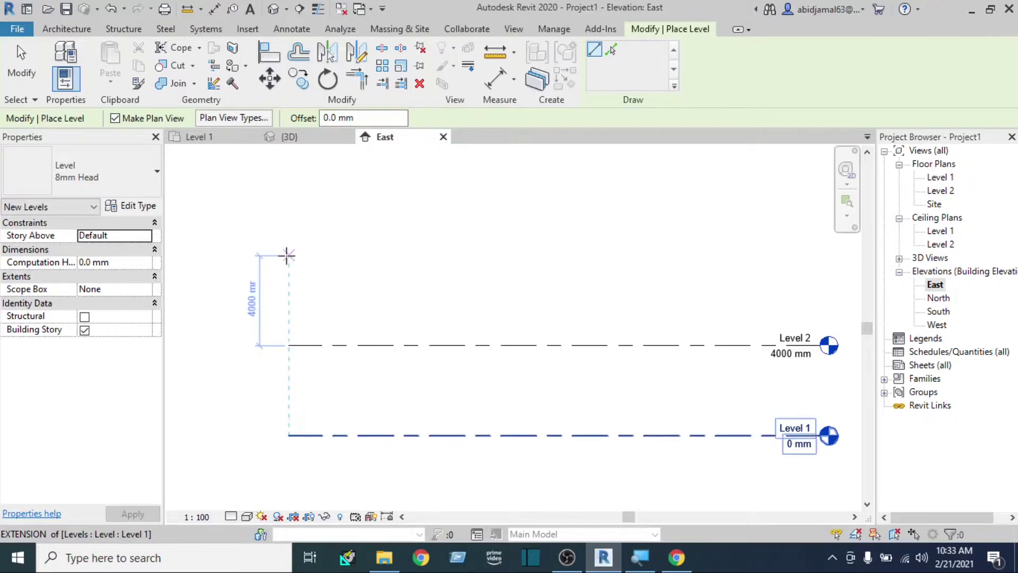
{"action": "left_click", "coordinate": [287, 255]}
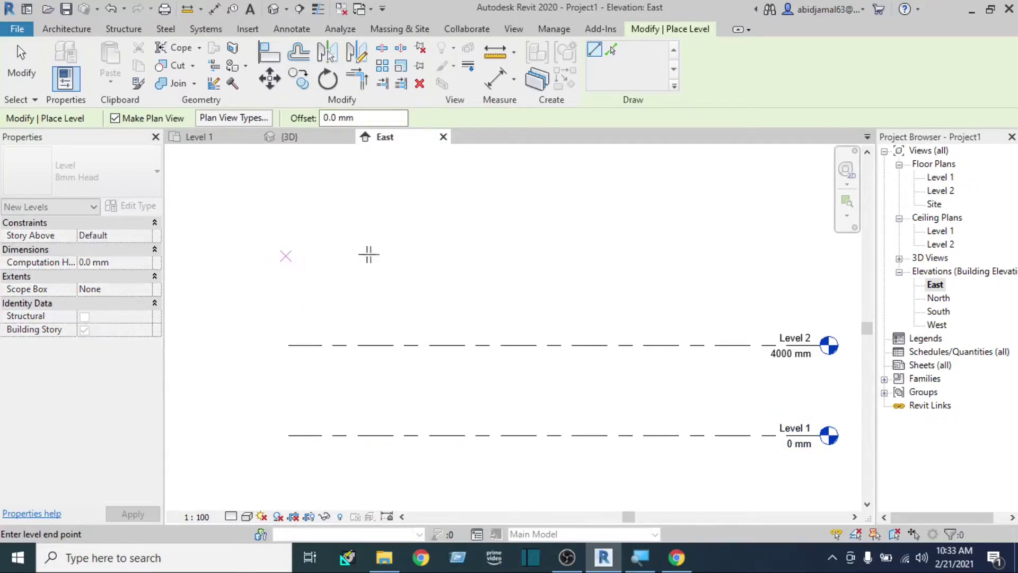
{"action": "middle_click_drag", "start_coordinate": [628, 257], "coordinate": [482, 243]}
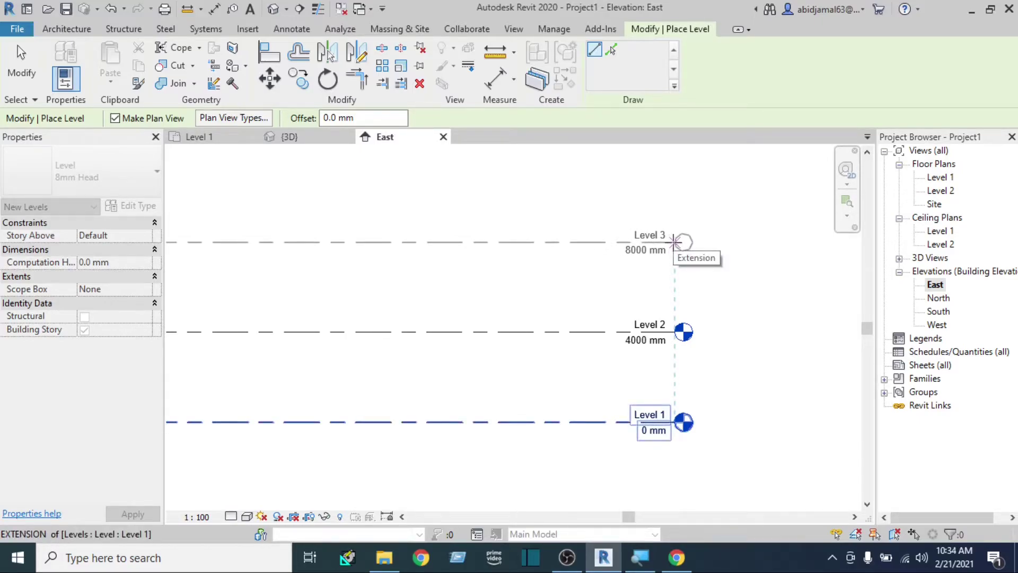
- Finish Level 3, then draw Level 4 at 11500 mm, 3500 mm above it
{"action": "left_click", "coordinate": [675, 242]}
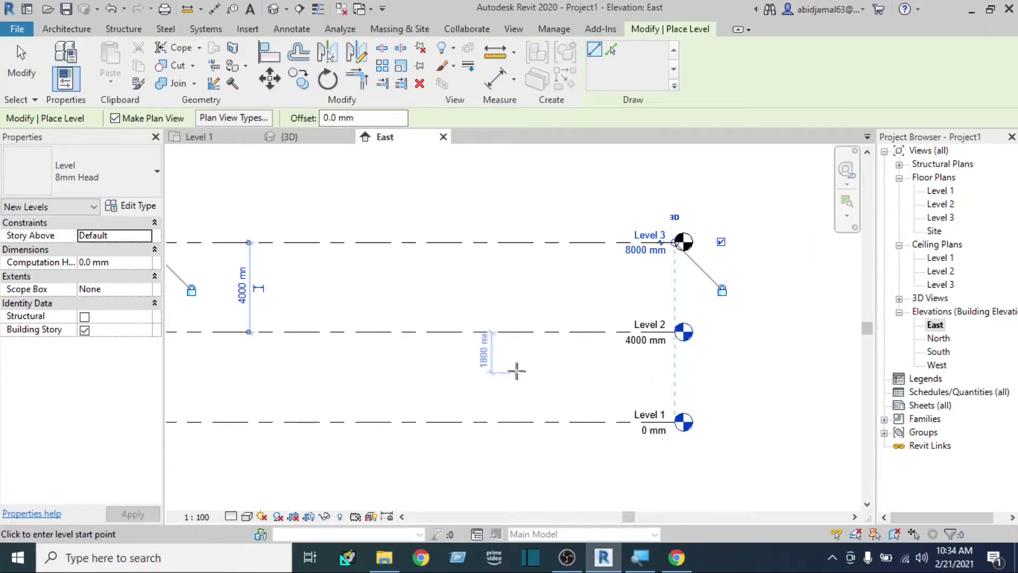
{"action": "scroll", "coordinate": [516, 371], "scroll_direction": "down", "scroll_amount": 2}
{"action": "mouse_move", "coordinate": [447, 348]}
{"action": "middle_mouse_down"}
{"action": "mouse_move", "coordinate": [541, 432]}
{"action": "mouse_move", "coordinate": [433, 426]}
{"action": "middle_mouse_up"}
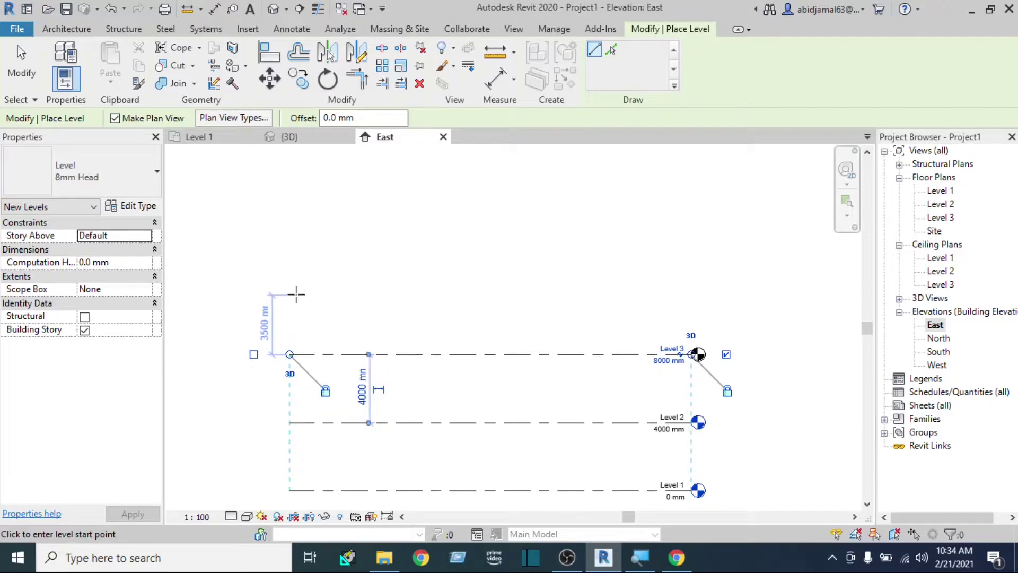
{"action": "left_click", "coordinate": [296, 295]}
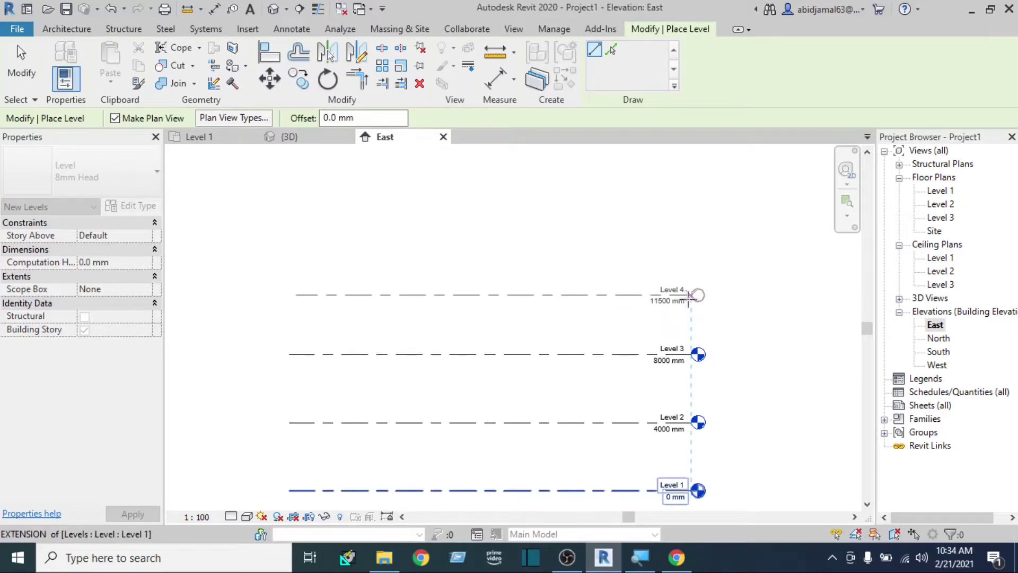
{"action": "left_click", "coordinate": [689, 295]}
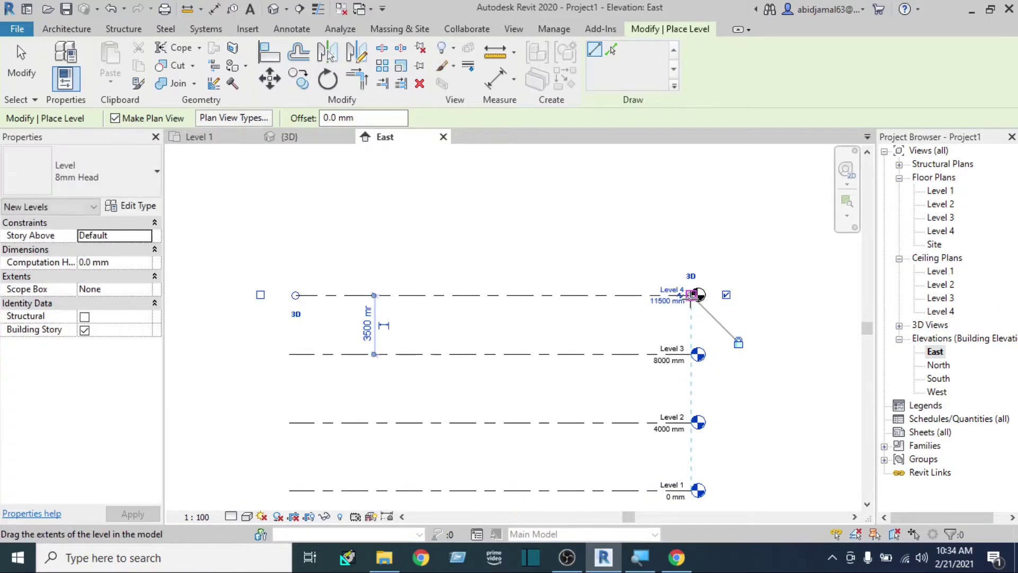
{"action": "key", "text": "Escape"}
{"action": "key", "text": "Escape"}
- Drag Level 4's left end to align with the other levels' left ends
{"action": "left_click", "coordinate": [311, 295]}
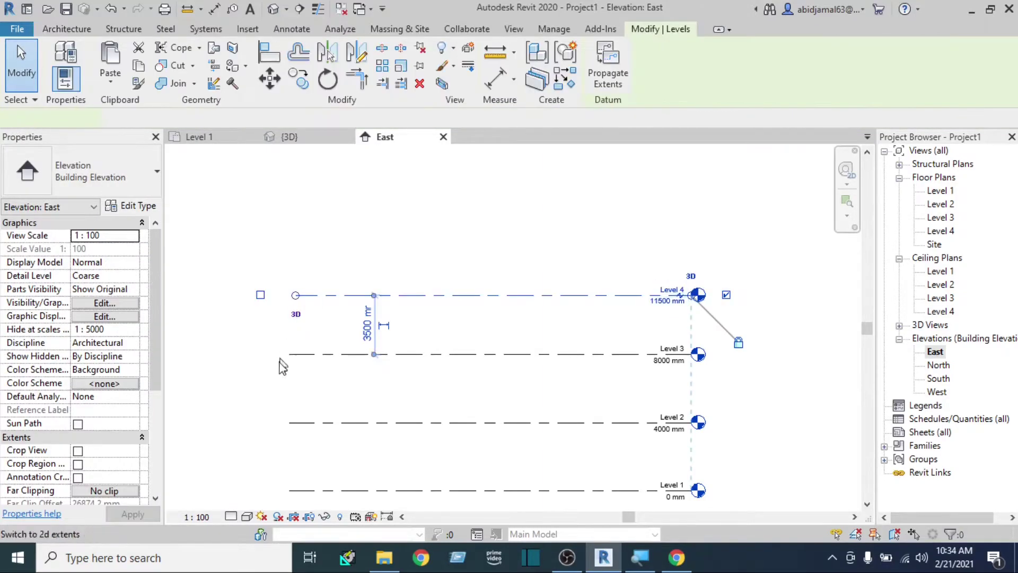
{"action": "scroll", "coordinate": [292, 360], "scroll_direction": "up", "scroll_amount": 1}
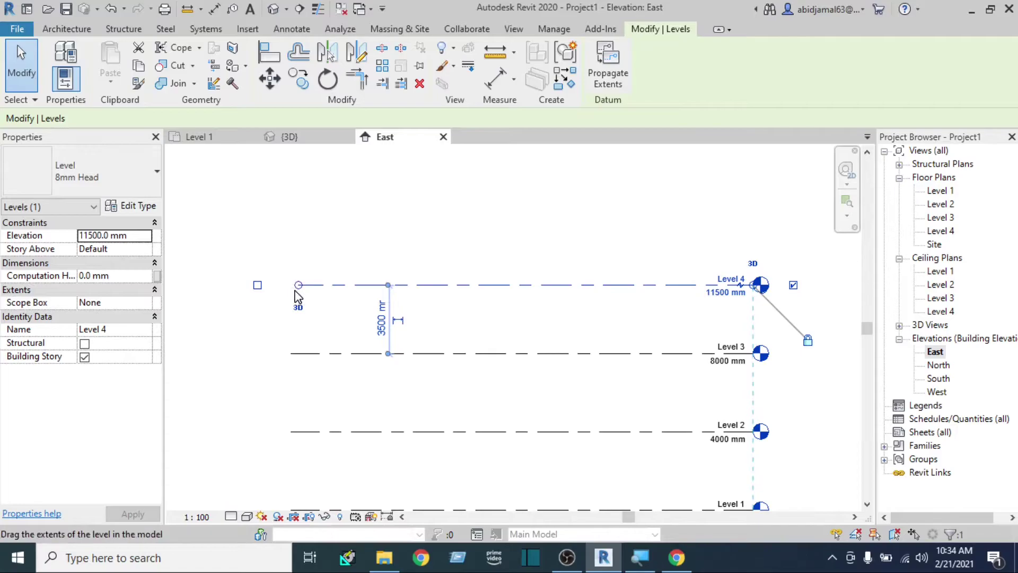
{"action": "left_click_drag", "start_coordinate": [299, 286], "coordinate": [291, 285]}
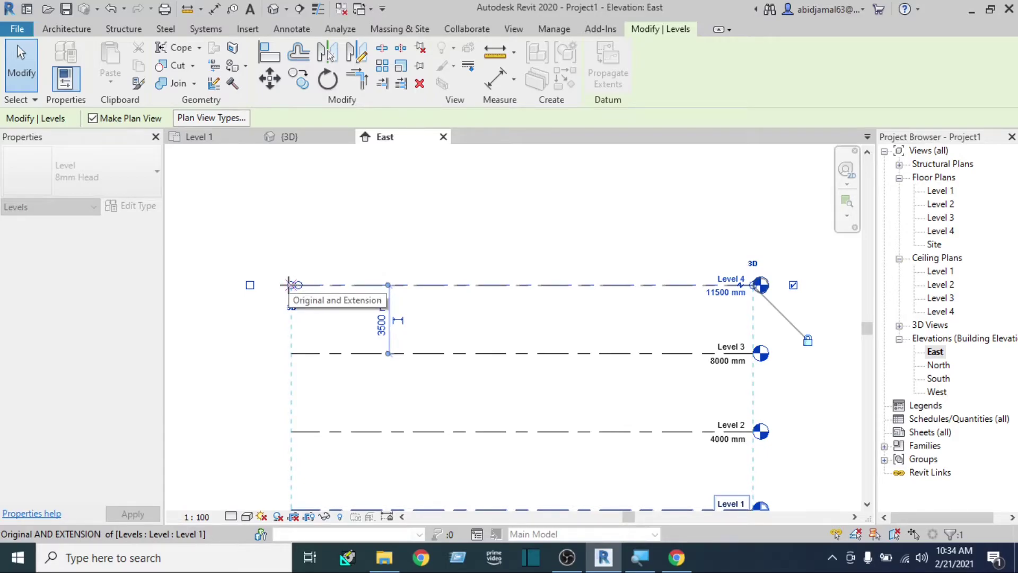
{"action": "left_click_drag", "start_coordinate": [290, 285], "coordinate": [290, 285]}
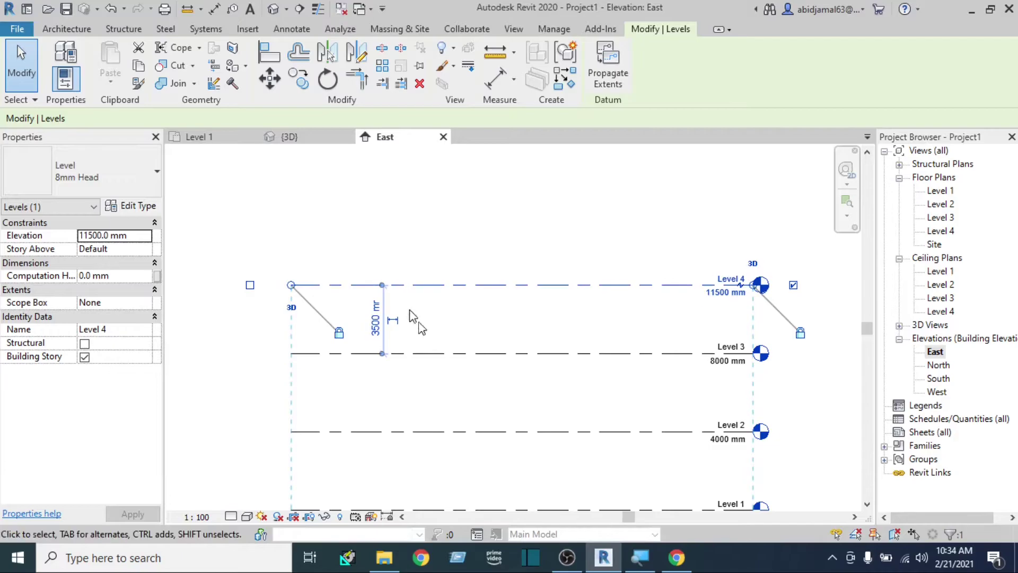
{"action": "left_click", "coordinate": [606, 316]}
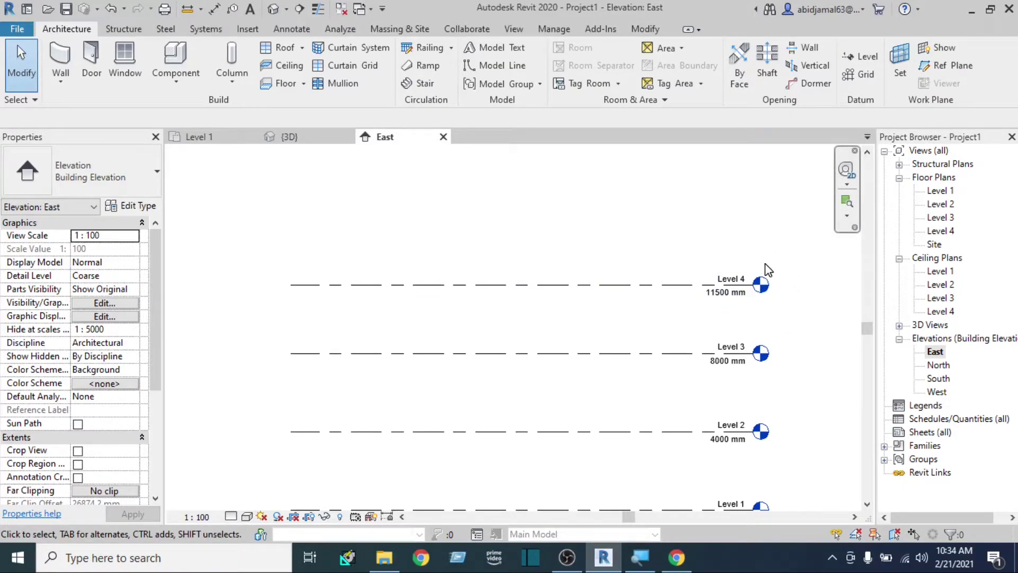
- Toggle Level 4's Show Bubble settings so only its right-end head remains
{"action": "left_click", "coordinate": [316, 284]}
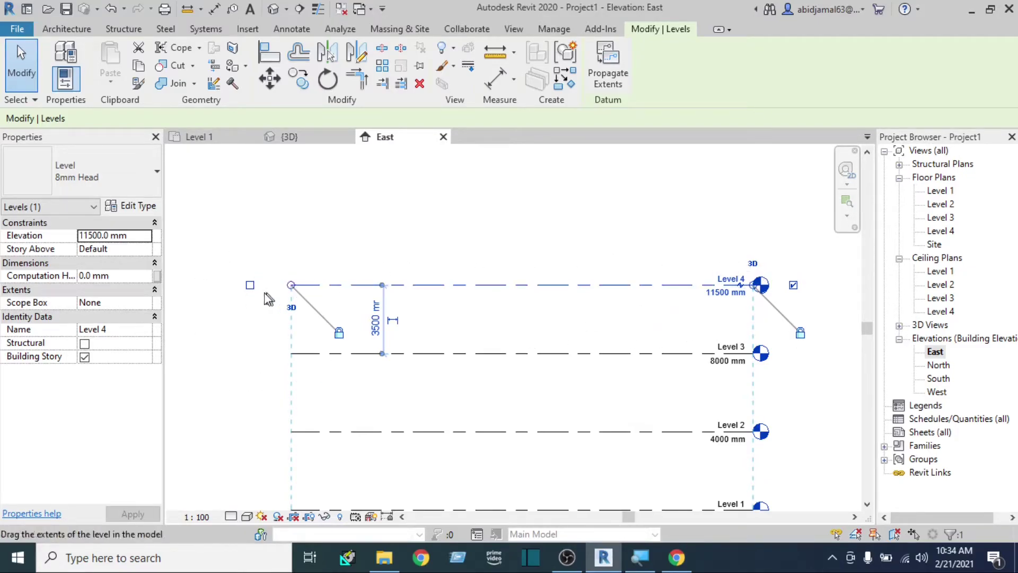
{"action": "key", "text": "Escape"}
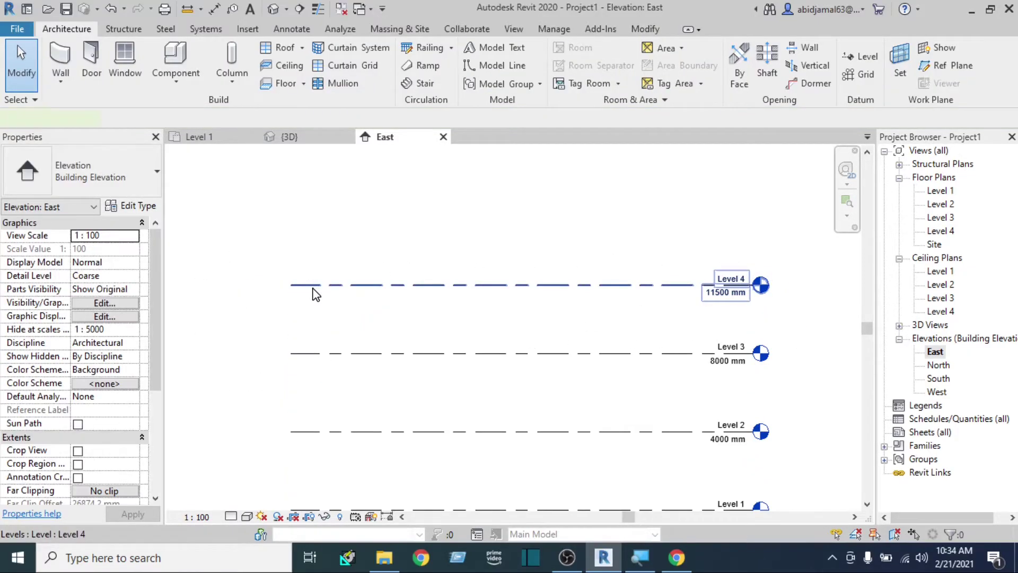
{"action": "left_click", "coordinate": [314, 290]}
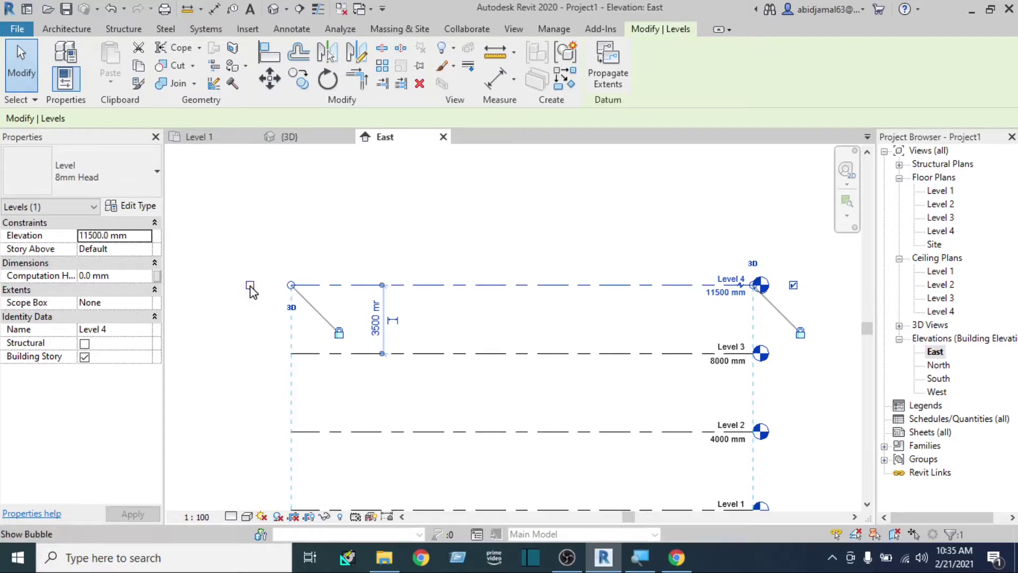
{"action": "left_click", "coordinate": [250, 286]}
{"action": "left_click", "coordinate": [346, 231]}
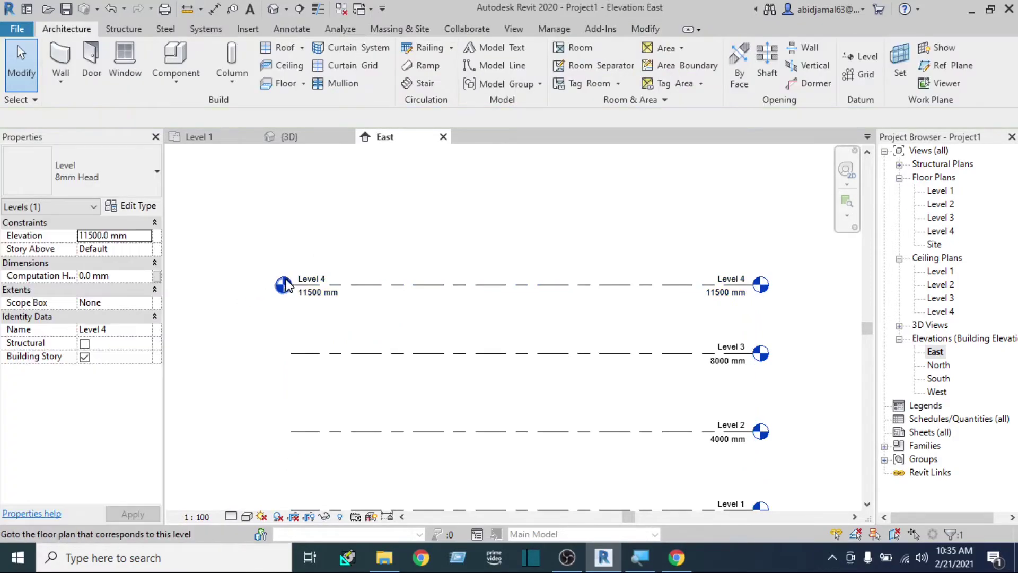
{"action": "left_click", "coordinate": [389, 286]}
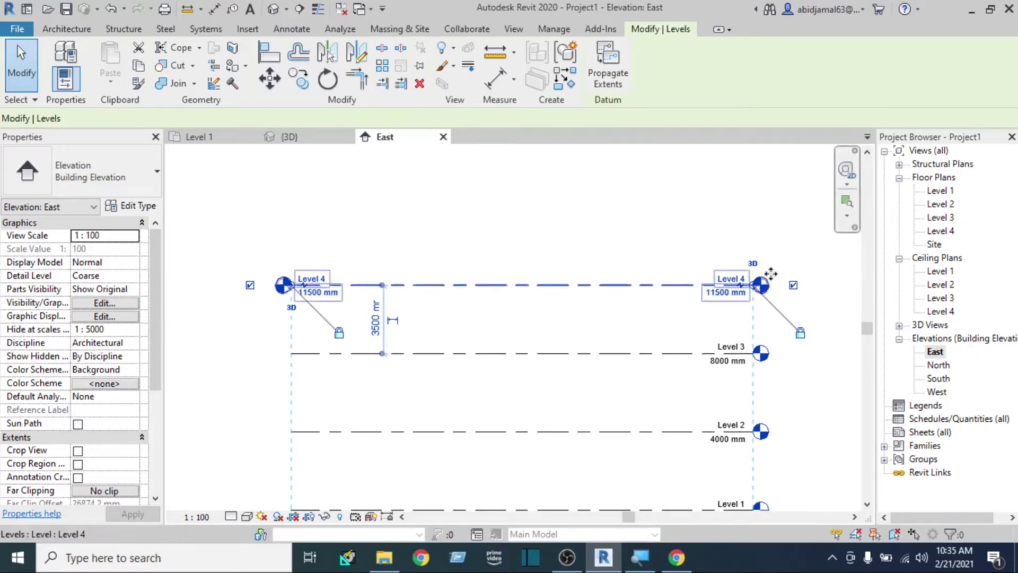
{"action": "left_click", "coordinate": [794, 287]}
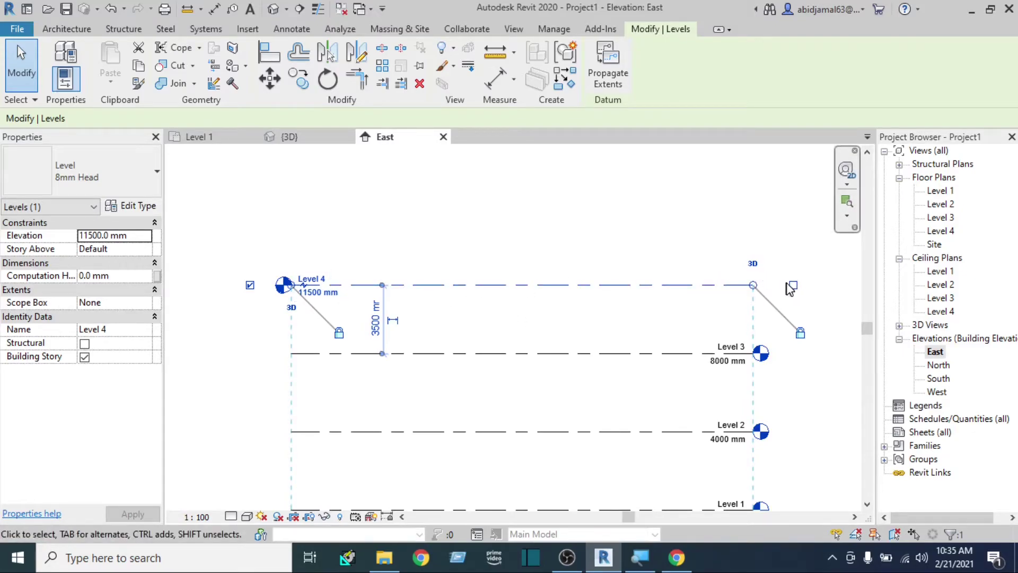
{"action": "left_click", "coordinate": [792, 286]}
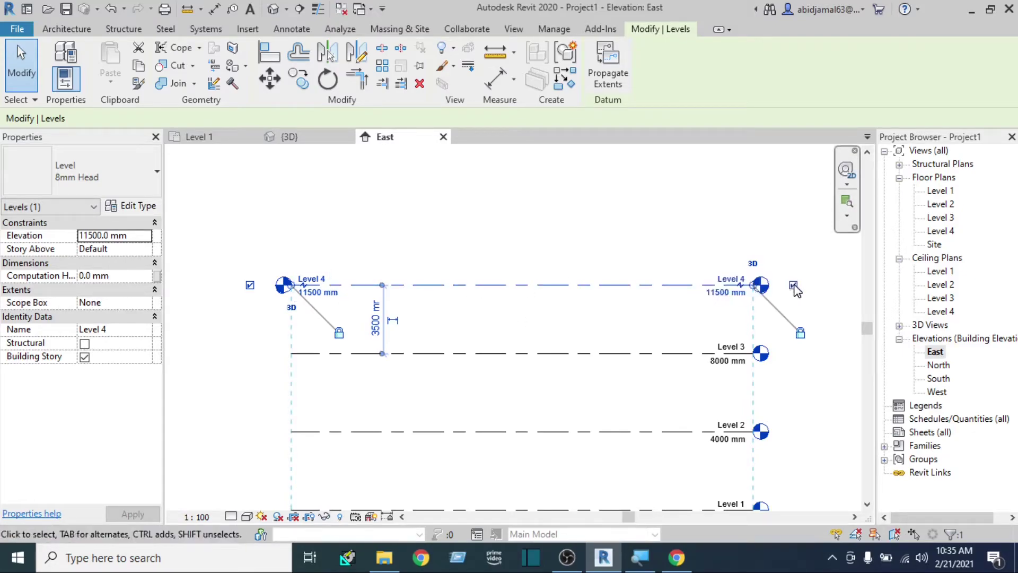
{"action": "left_click", "coordinate": [250, 286]}
{"action": "scroll", "coordinate": [463, 307], "scroll_direction": "down", "scroll_amount": 1}
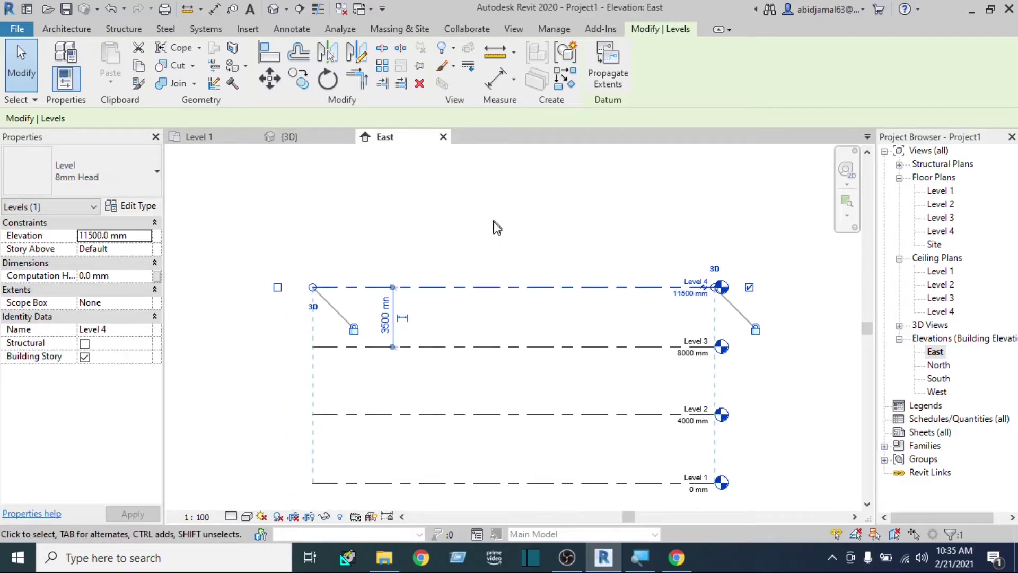
- Reframe the levels and activate the Level tool again
{"action": "left_click", "coordinate": [497, 226]}
{"action": "scroll", "coordinate": [480, 221], "scroll_direction": "down", "scroll_amount": 2}
{"action": "mouse_move", "coordinate": [488, 290]}
{"action": "middle_mouse_down"}
{"action": "mouse_move", "coordinate": [492, 314]}
{"action": "mouse_move", "coordinate": [527, 321]}
{"action": "mouse_move", "coordinate": [520, 368]}
{"action": "middle_mouse_up"}
{"action": "scroll", "coordinate": [518, 352], "scroll_direction": "up", "scroll_amount": 2}
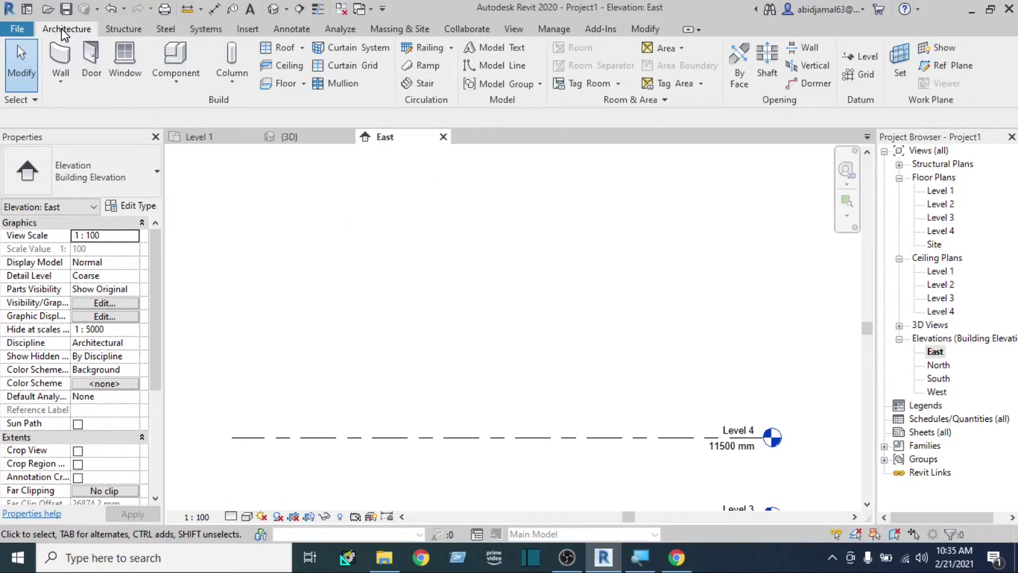
{"action": "left_click", "coordinate": [865, 58]}
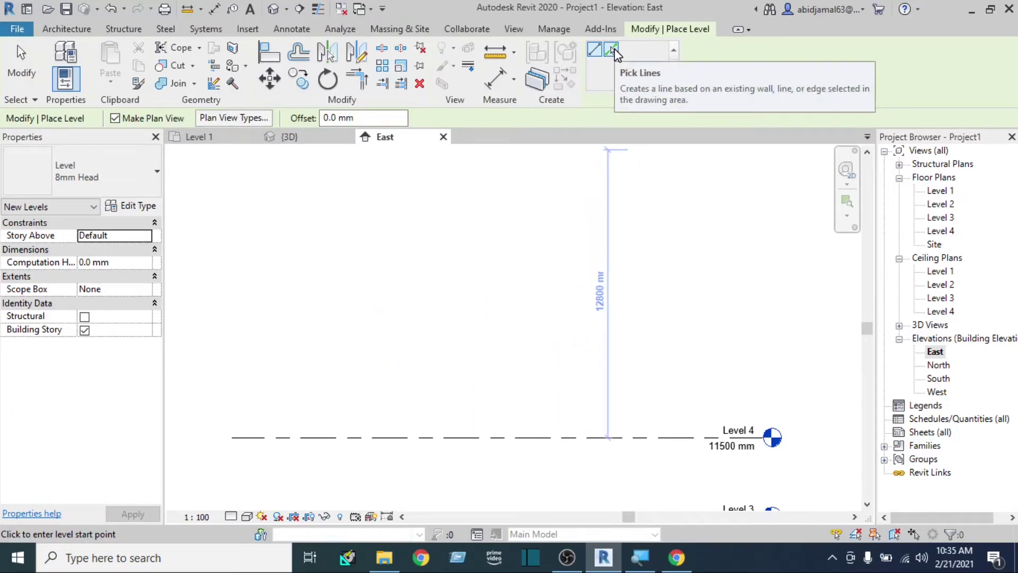
- Switch level placement to Pick Lines with a 3000 mm offset
{"action": "left_click", "coordinate": [613, 51]}
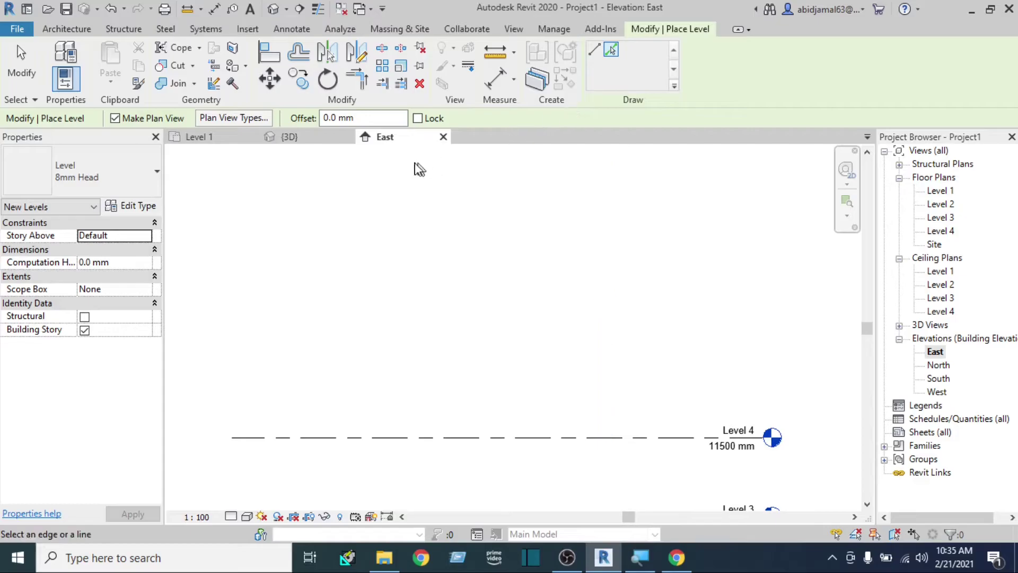
{"action": "left_click_drag", "start_coordinate": [366, 118], "coordinate": [315, 116]}
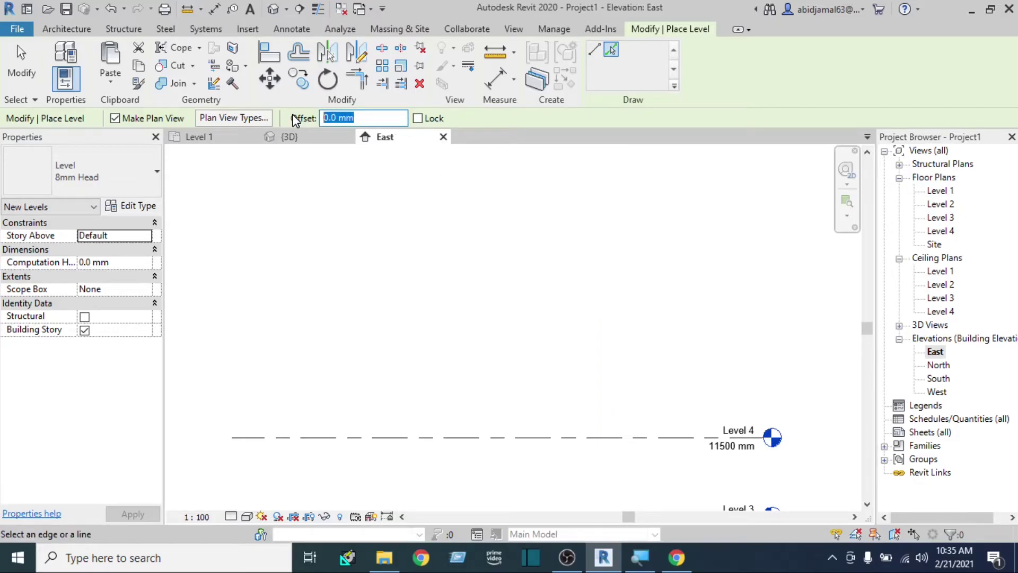
{"action": "type", "text": "400"}
{"action": "key", "text": "Return"}
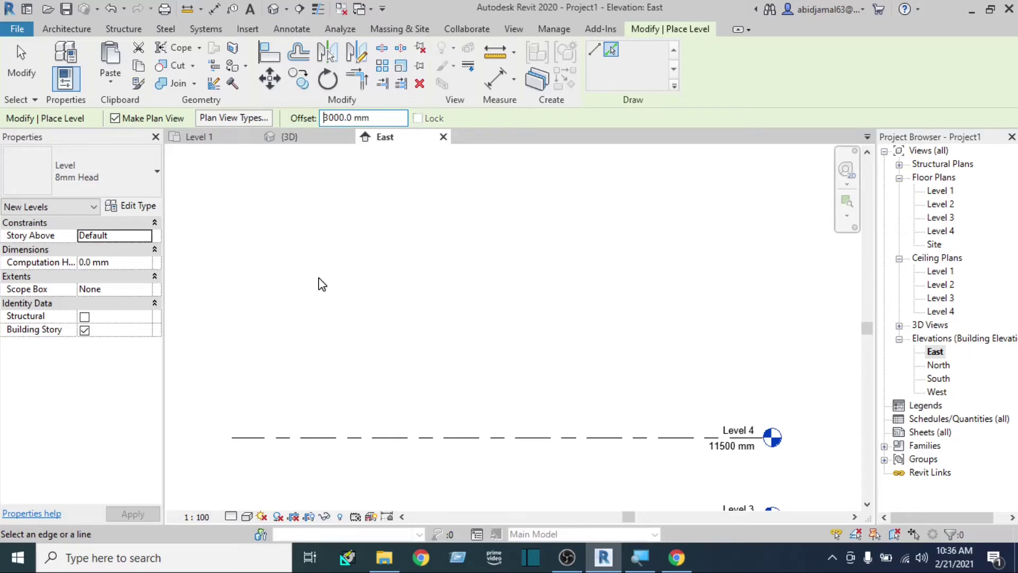
{"action": "mouse_move", "coordinate": [319, 311]}
{"action": "middle_mouse_down"}
{"action": "mouse_move", "coordinate": [348, 145]}
{"action": "mouse_move", "coordinate": [348, 227]}
{"action": "mouse_move", "coordinate": [330, 232]}
{"action": "middle_mouse_up"}
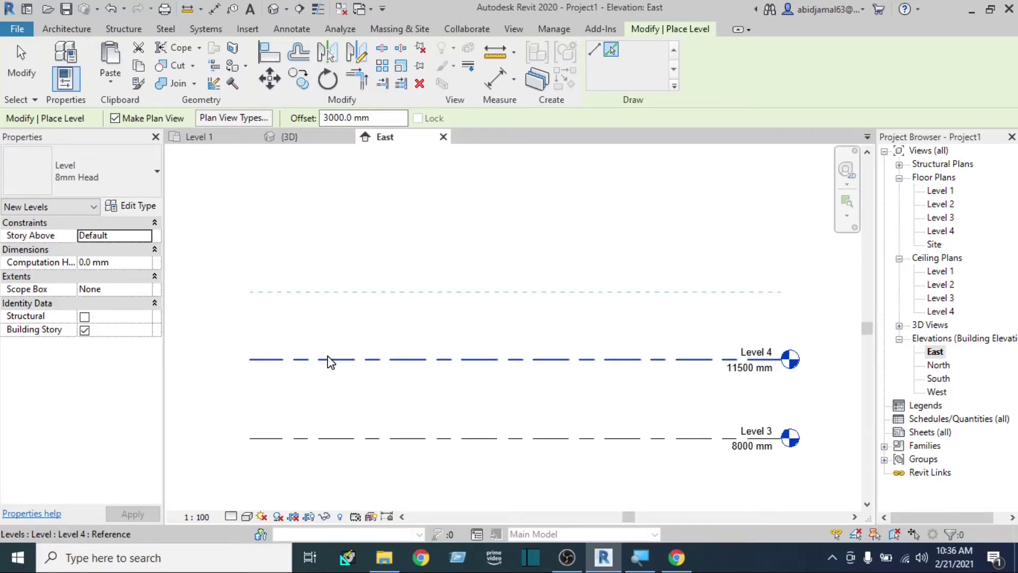
- Add Levels 5, 6 and 7 at 14500, 17500 and 20500 mm, 3000 mm apart above Level 4
{"action": "left_click", "coordinate": [330, 360]}
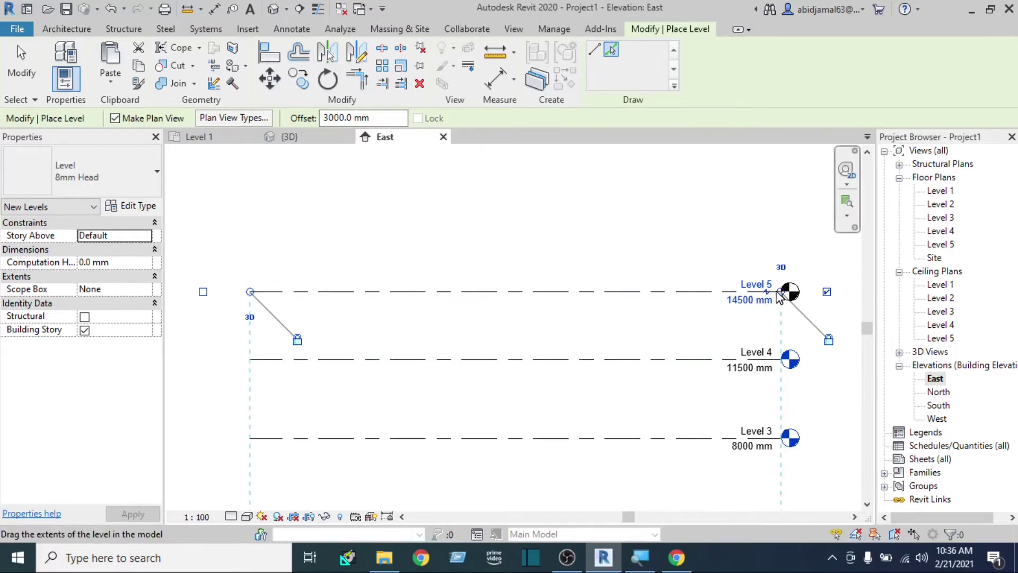
{"action": "middle_click_drag", "start_coordinate": [779, 292], "coordinate": [754, 390]}
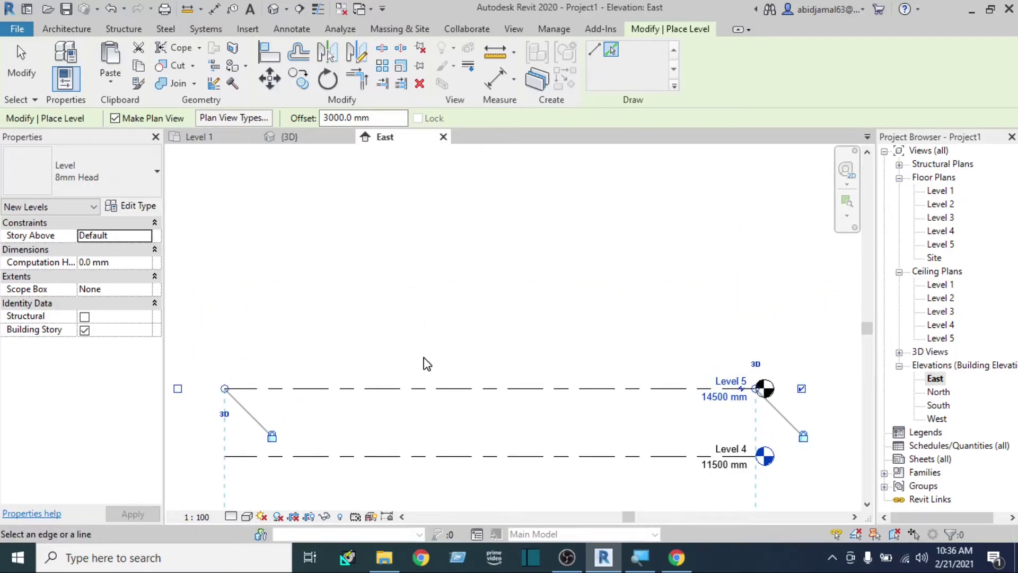
{"action": "left_click", "coordinate": [421, 389]}
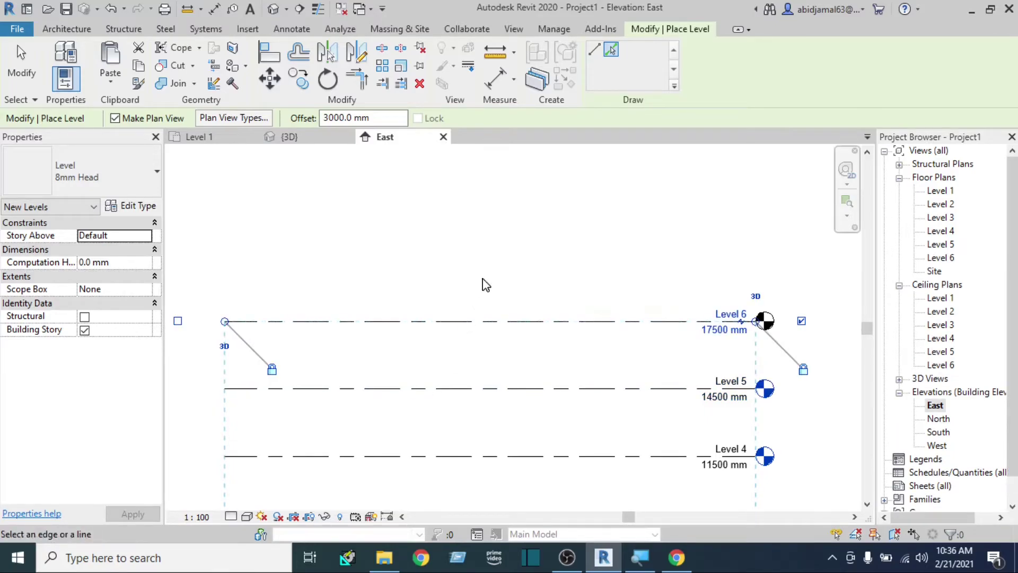
{"action": "left_click", "coordinate": [483, 320]}
- Add Levels 8 and 9, offset 3000 mm below Level 3 and Level 2
{"action": "middle_click_drag", "start_coordinate": [507, 361], "coordinate": [516, 152]}
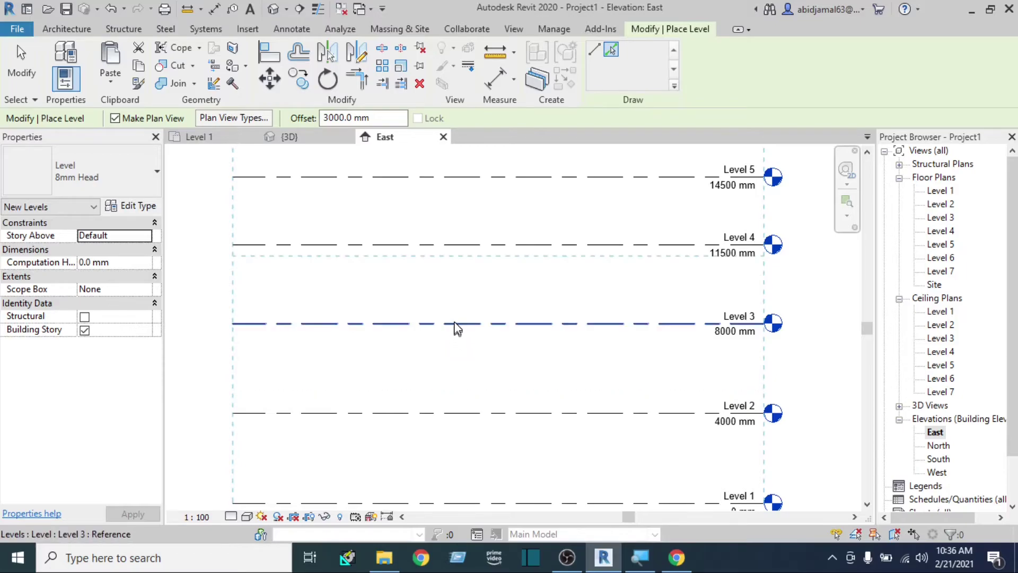
{"action": "left_click", "coordinate": [454, 331]}
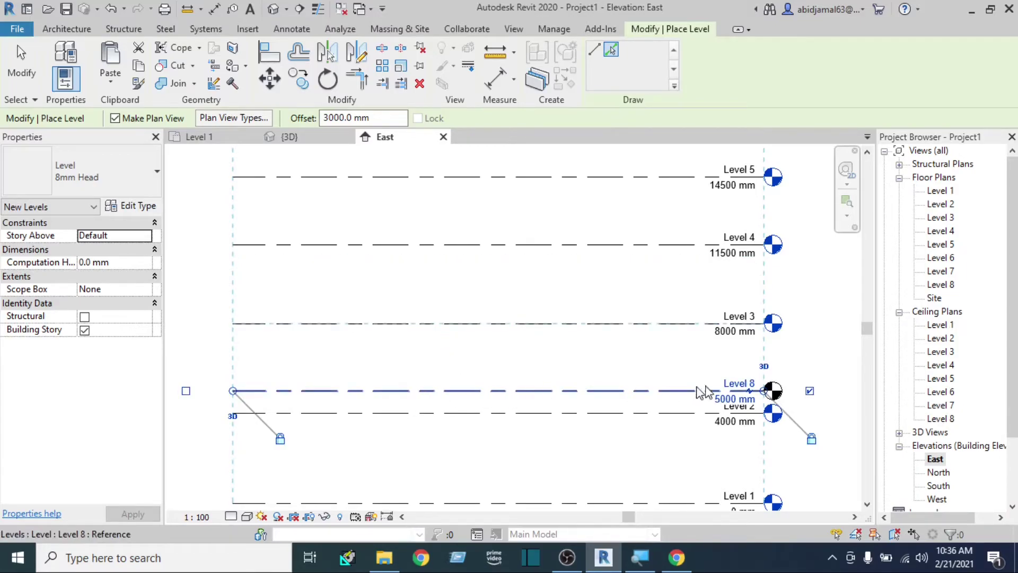
{"action": "middle_click_drag", "start_coordinate": [543, 434], "coordinate": [510, 296]}
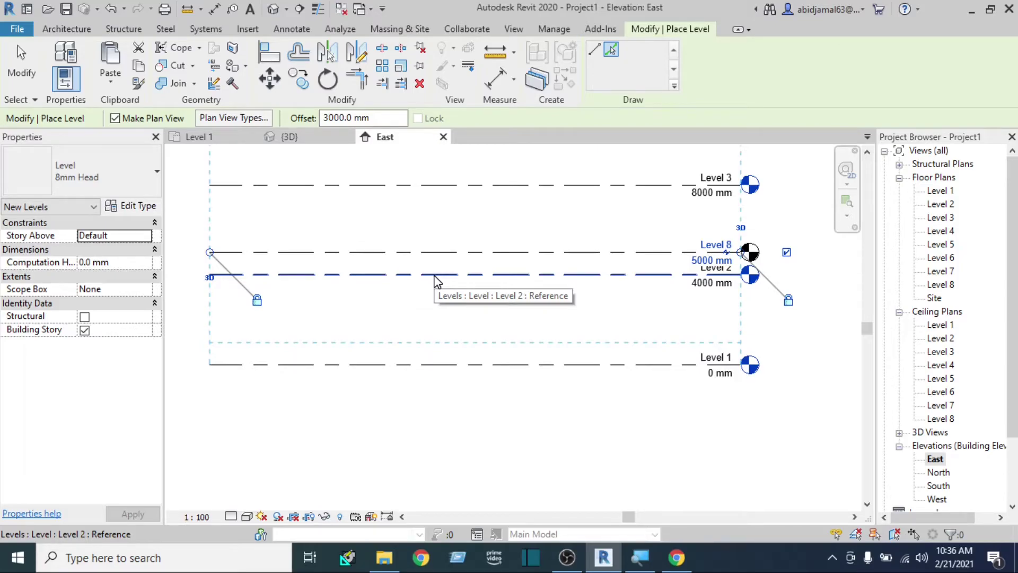
{"action": "left_click", "coordinate": [434, 276]}
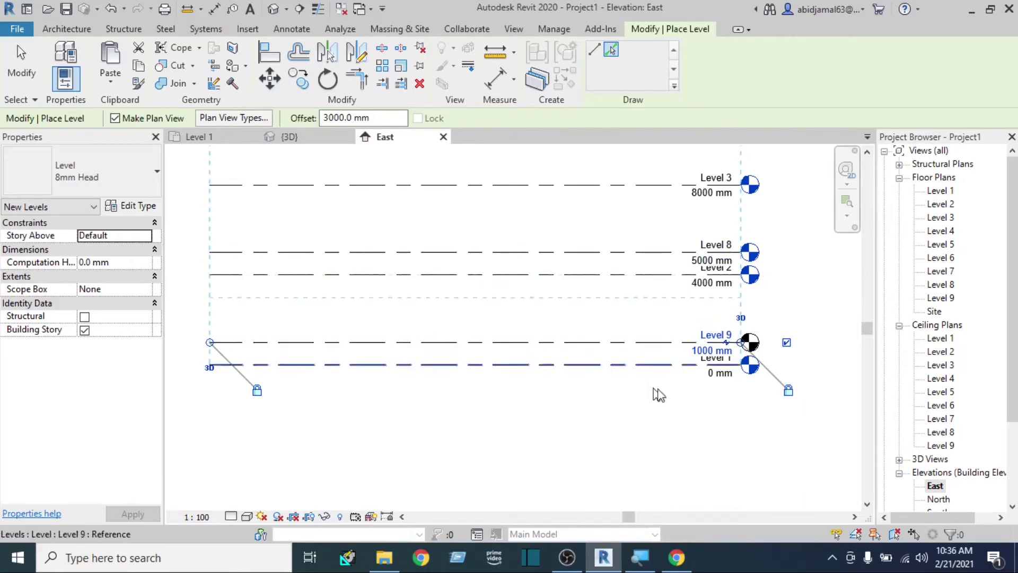
{"action": "mouse_move", "coordinate": [454, 262]}
{"action": "middle_mouse_down"}
{"action": "mouse_move", "coordinate": [468, 381]}
{"action": "mouse_move", "coordinate": [448, 379]}
{"action": "middle_mouse_up"}
{"action": "middle_click_drag", "start_coordinate": [494, 268], "coordinate": [501, 419]}
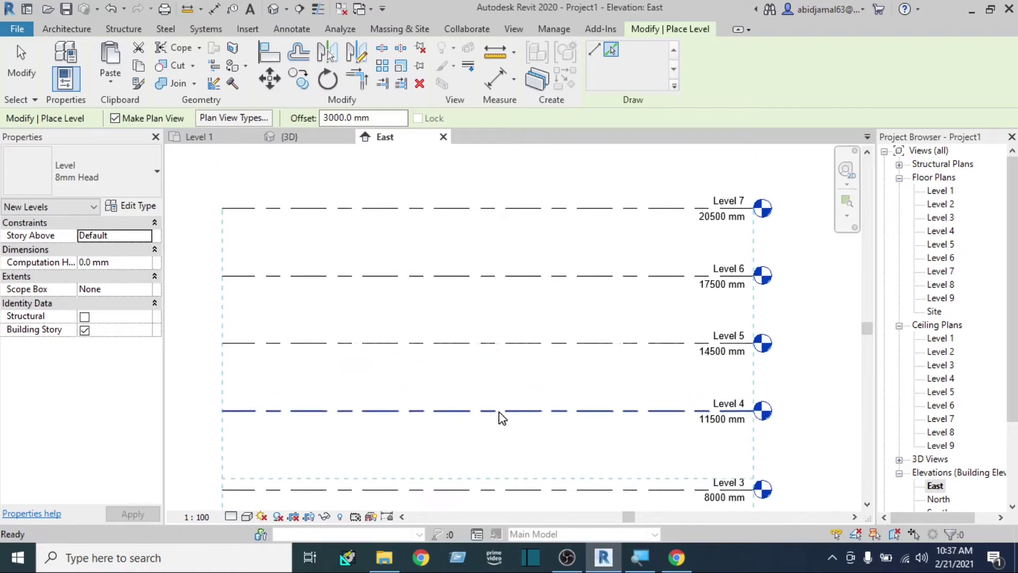
{"action": "middle_click_drag", "start_coordinate": [482, 257], "coordinate": [500, 350]}
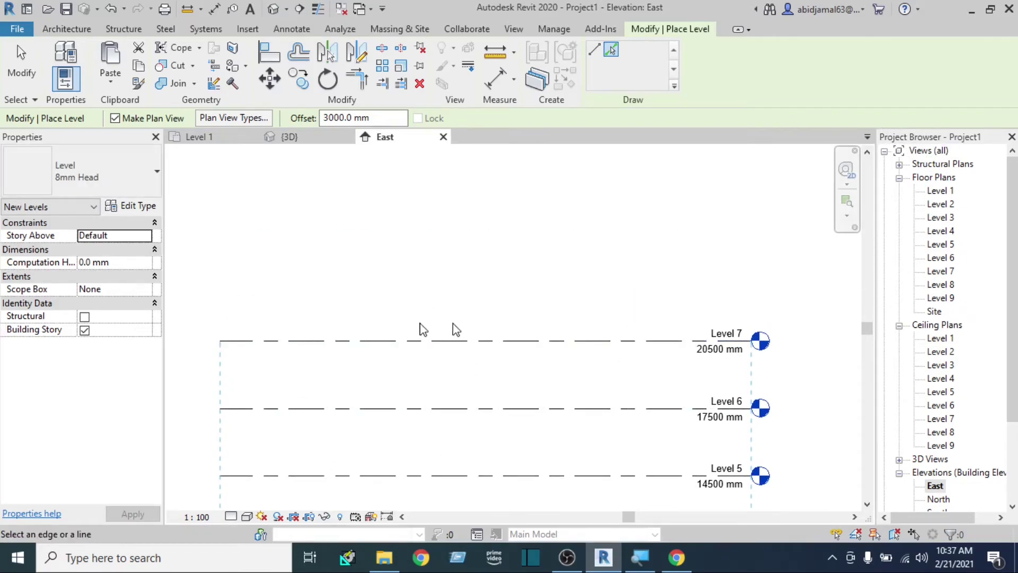
- With Make Plan View off, place Level 10 at 23500 mm; turn it back on for Level 11 at 26500 mm
{"action": "left_click", "coordinate": [115, 118]}
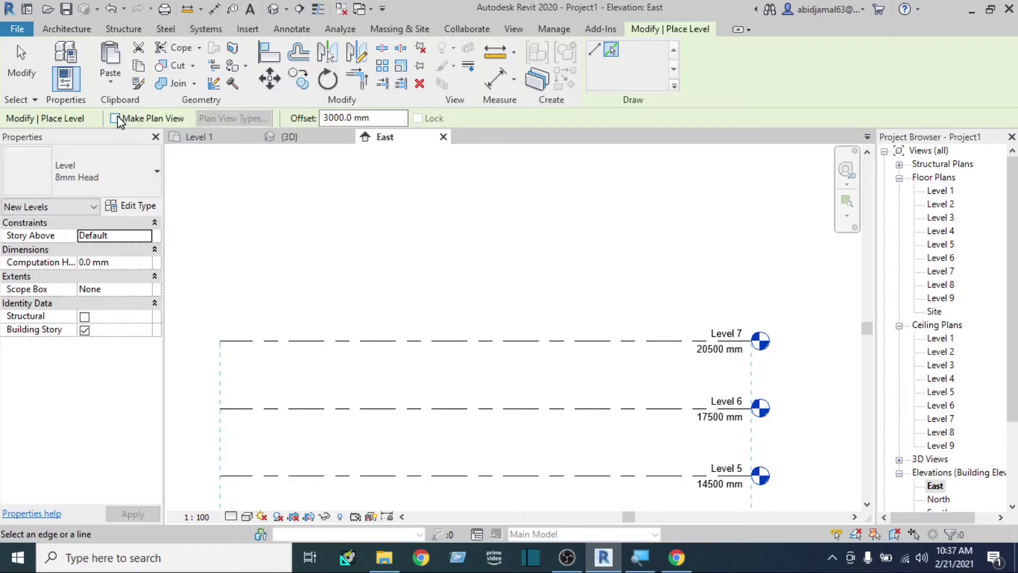
{"action": "left_click", "coordinate": [522, 342]}
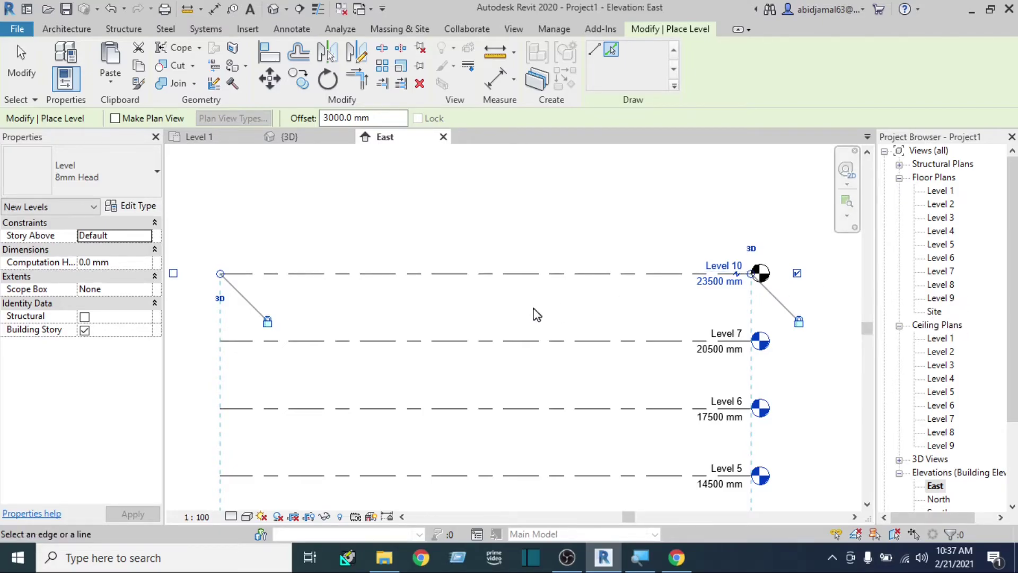
{"action": "middle_click_drag", "start_coordinate": [532, 257], "coordinate": [523, 319]}
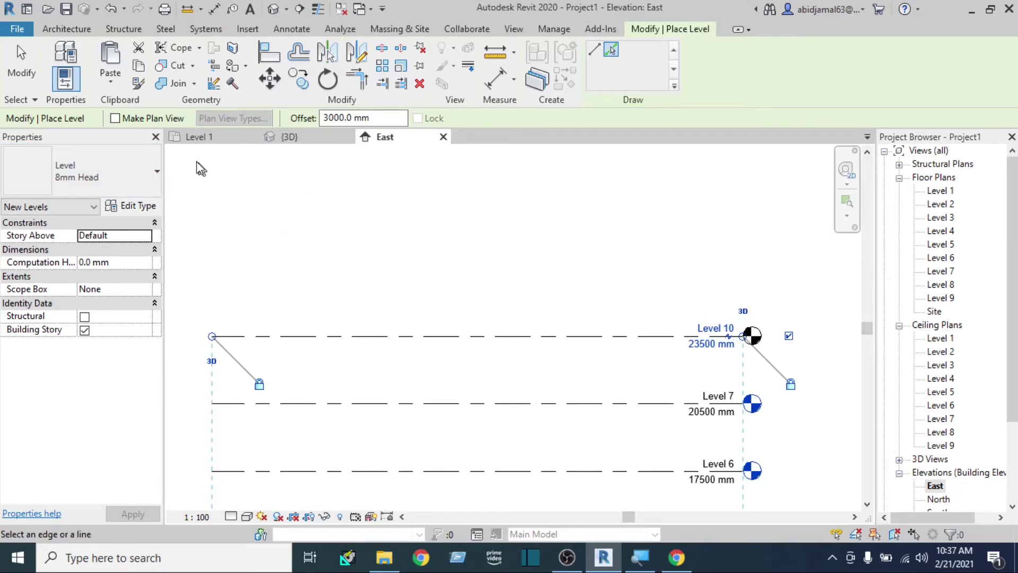
{"action": "left_click", "coordinate": [115, 119]}
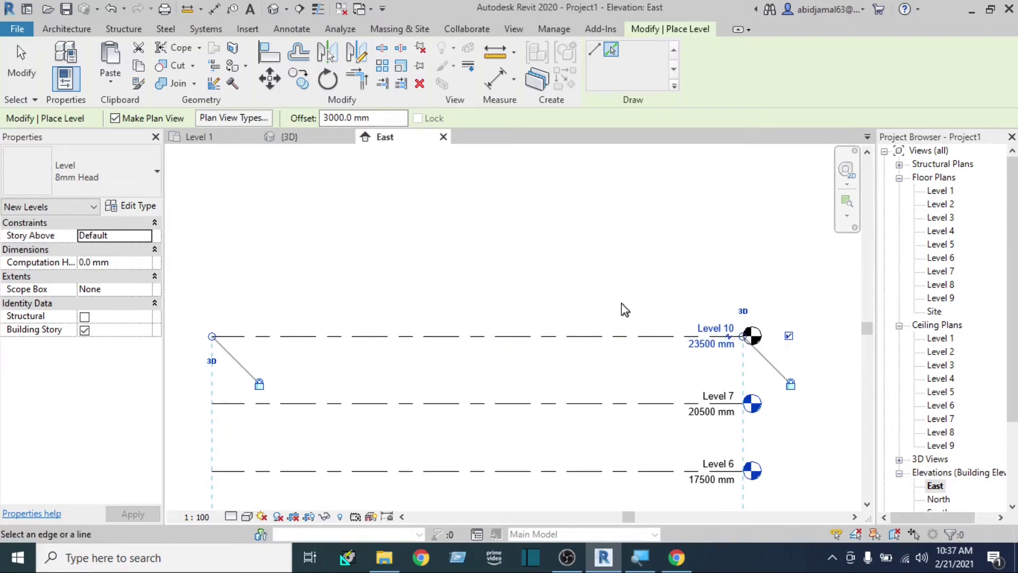
{"action": "left_click", "coordinate": [515, 339]}
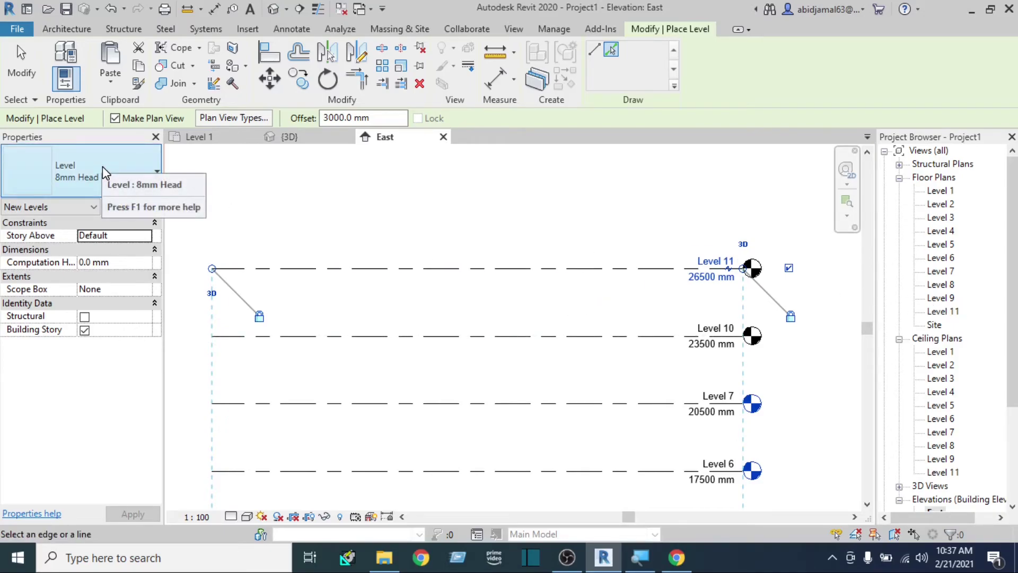
{"action": "left_click", "coordinate": [103, 167]}
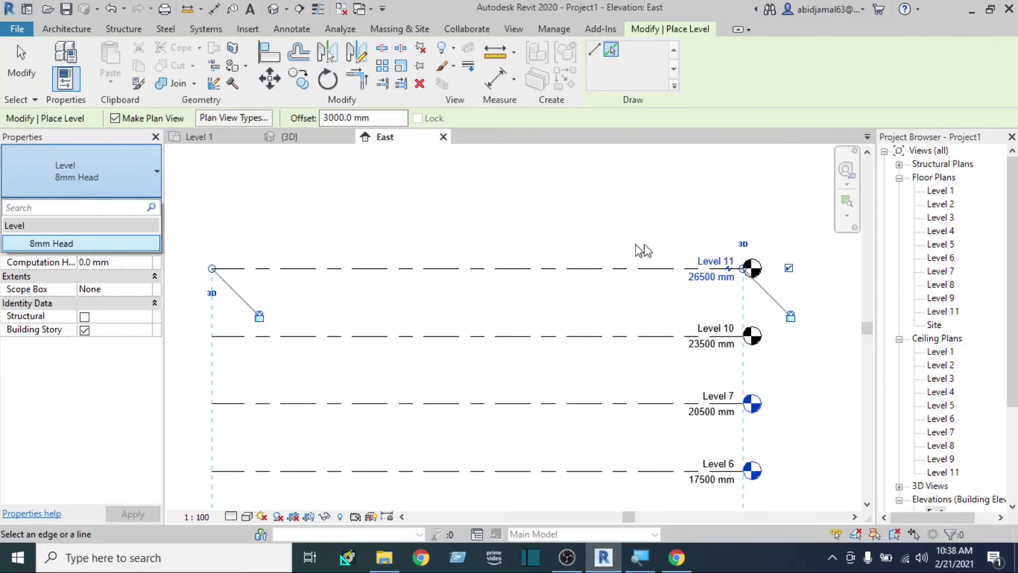
{"action": "left_click", "coordinate": [169, 212]}
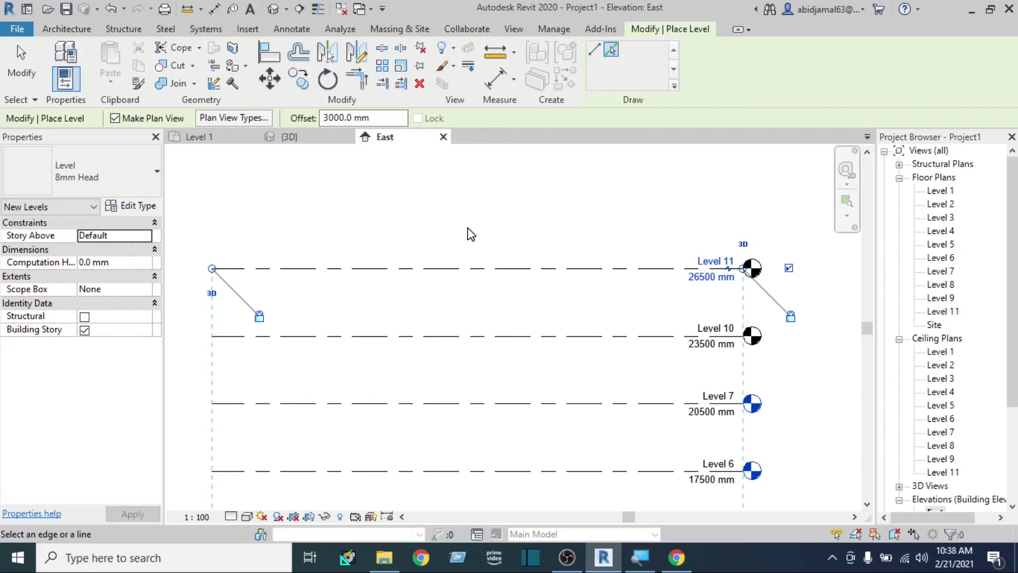
- Place Level 12 at 29500 mm above Level 11, then zoom out to review all twelve levels
{"action": "left_click", "coordinate": [471, 266]}
{"action": "scroll", "coordinate": [573, 260], "scroll_direction": "down", "scroll_amount": 2}
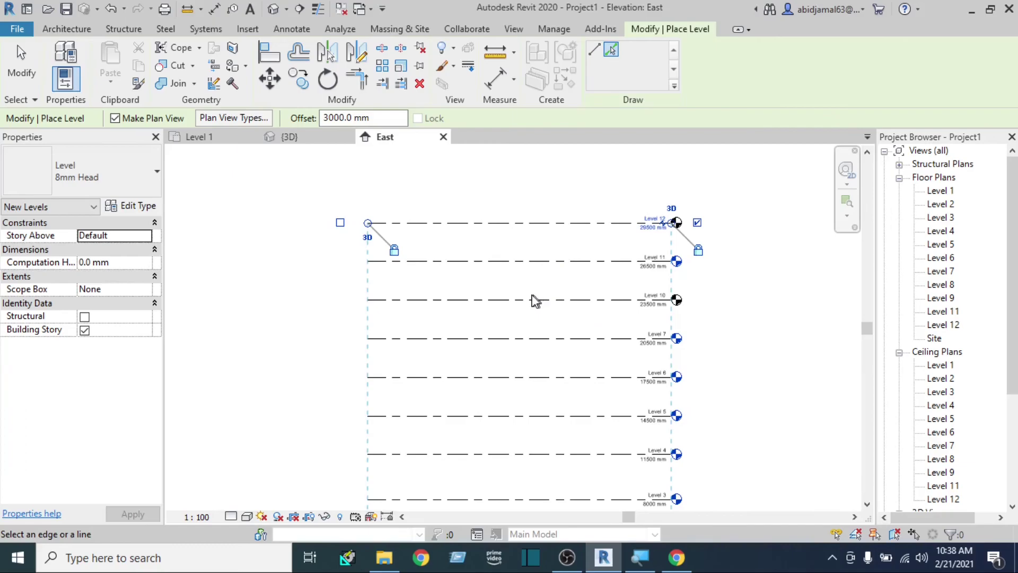
{"action": "scroll", "coordinate": [509, 281], "scroll_direction": "down", "scroll_amount": 1}
{"action": "scroll", "coordinate": [505, 253], "scroll_direction": "down", "scroll_amount": 1}
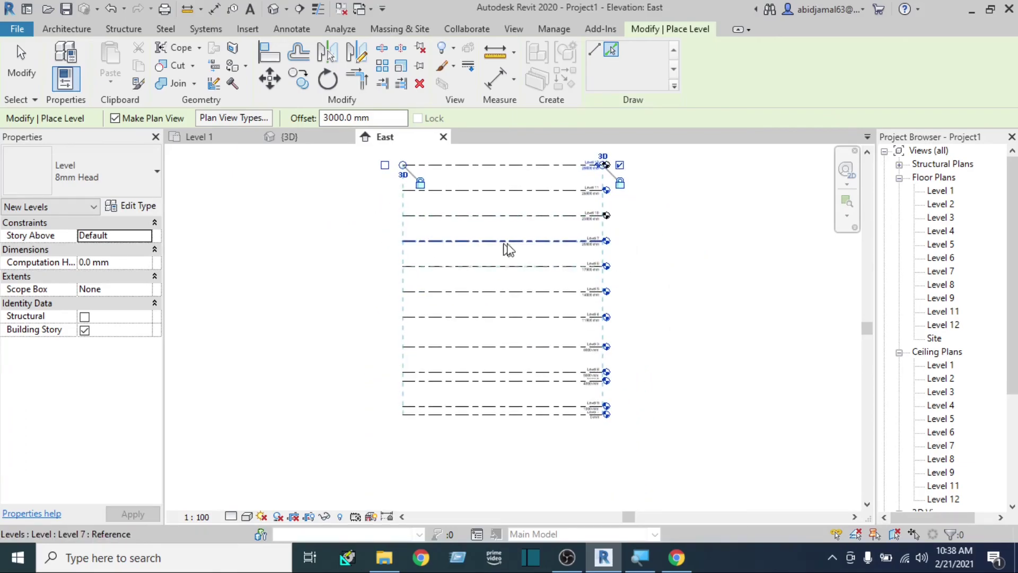
{"action": "mouse_move", "coordinate": [613, 288]}
{"action": "middle_mouse_down"}
{"action": "mouse_move", "coordinate": [625, 355]}
{"action": "mouse_move", "coordinate": [605, 314]}
{"action": "middle_mouse_up"}
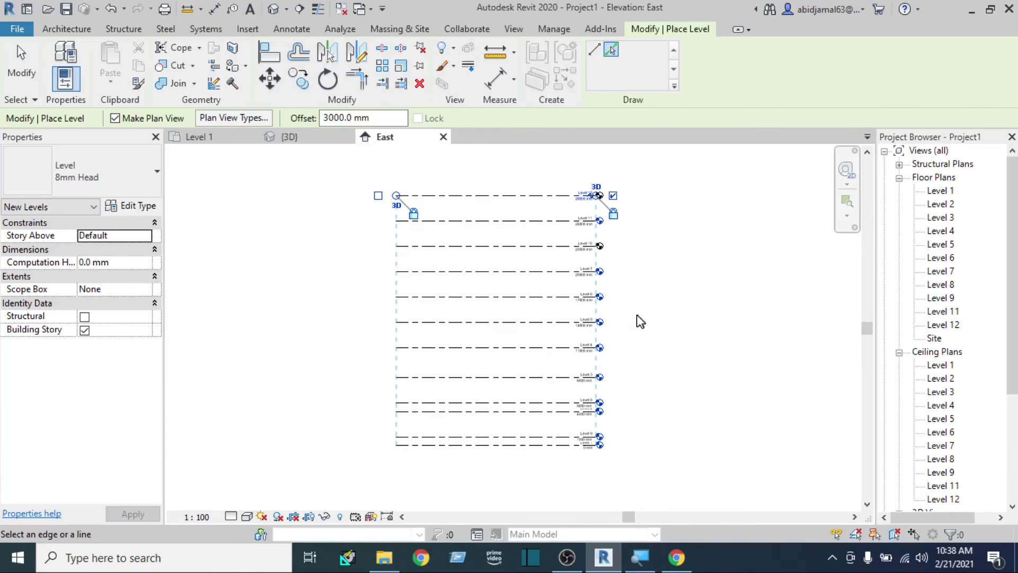
{"action": "scroll", "coordinate": [641, 272], "scroll_direction": "up", "scroll_amount": 2}
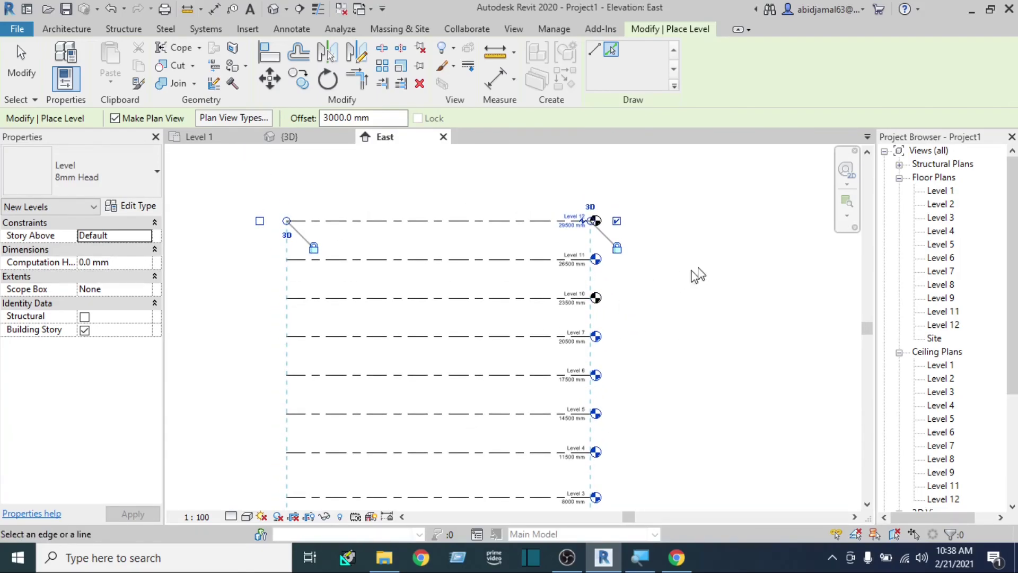